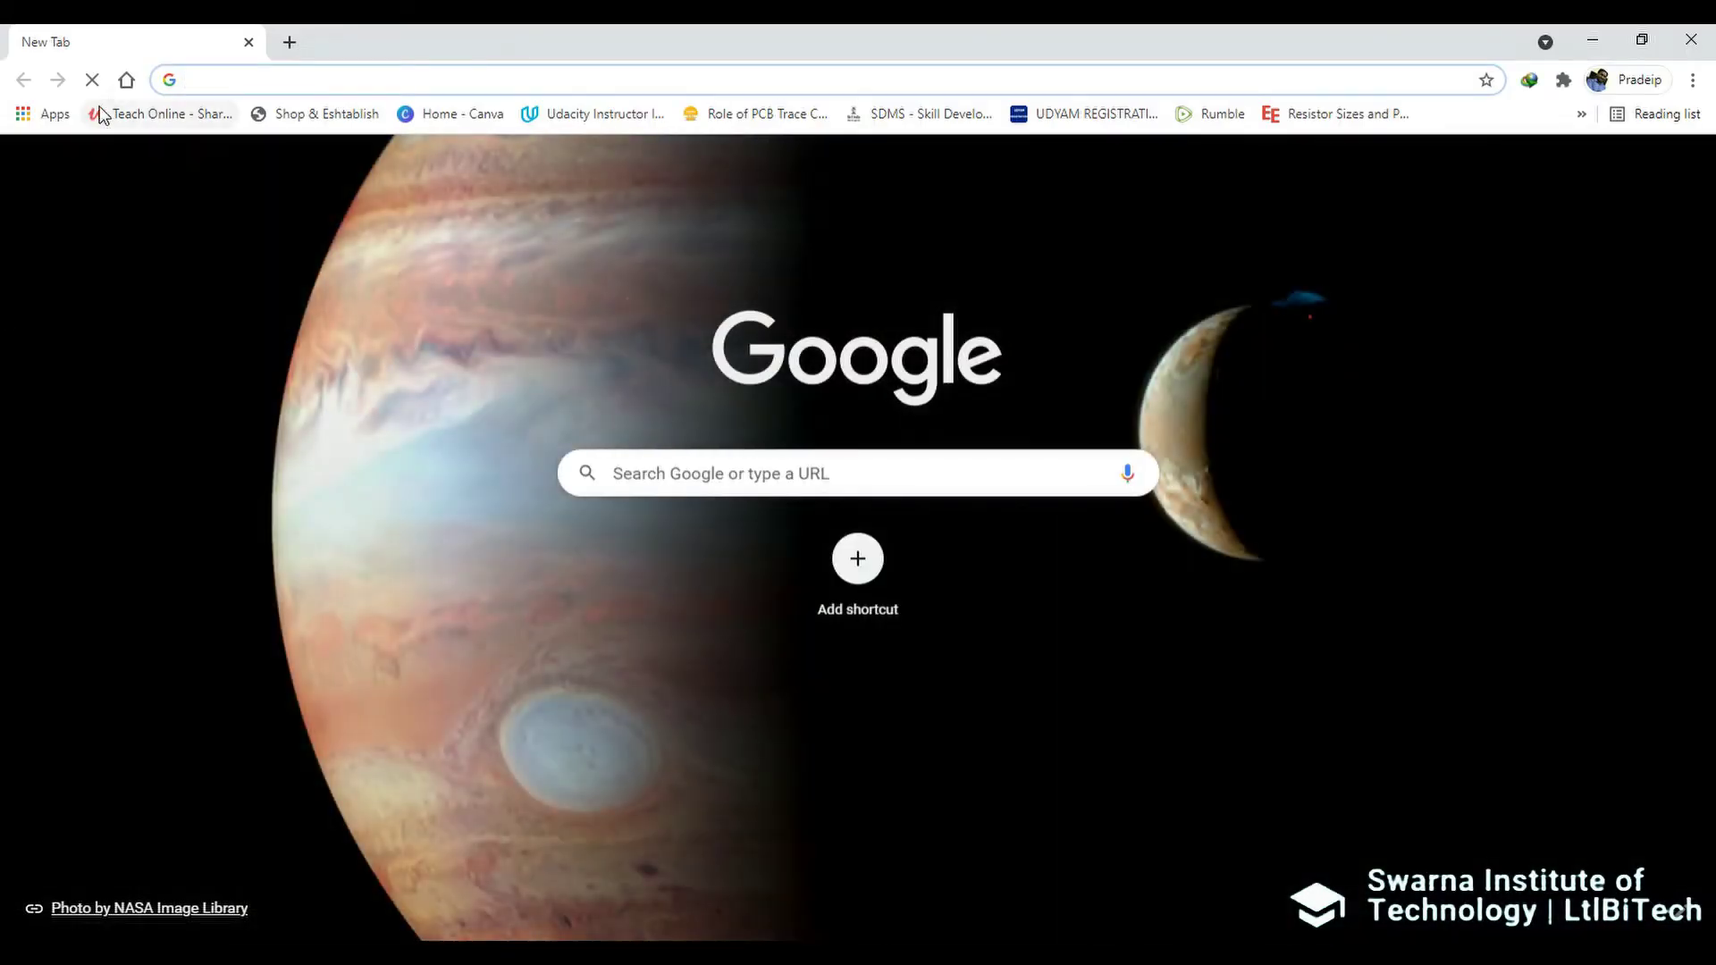
# Step: Reach Gmail via the Google homepage from the new tab
pyautogui.click(126, 79)
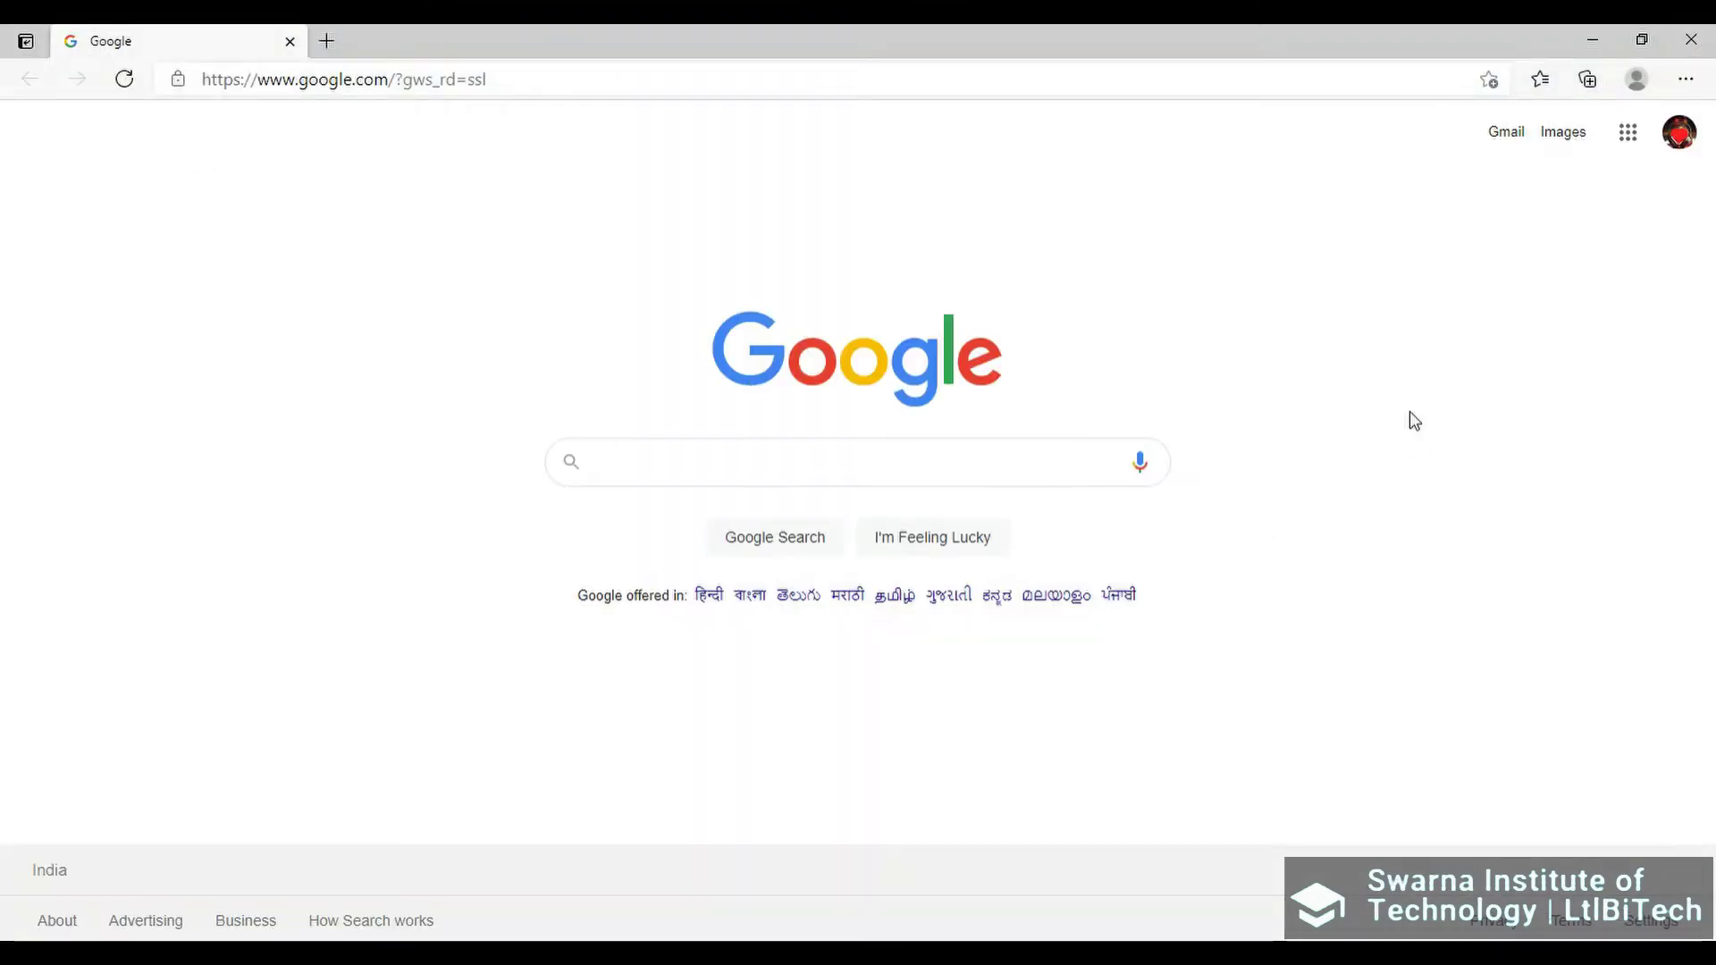
pyautogui.click(1507, 134)
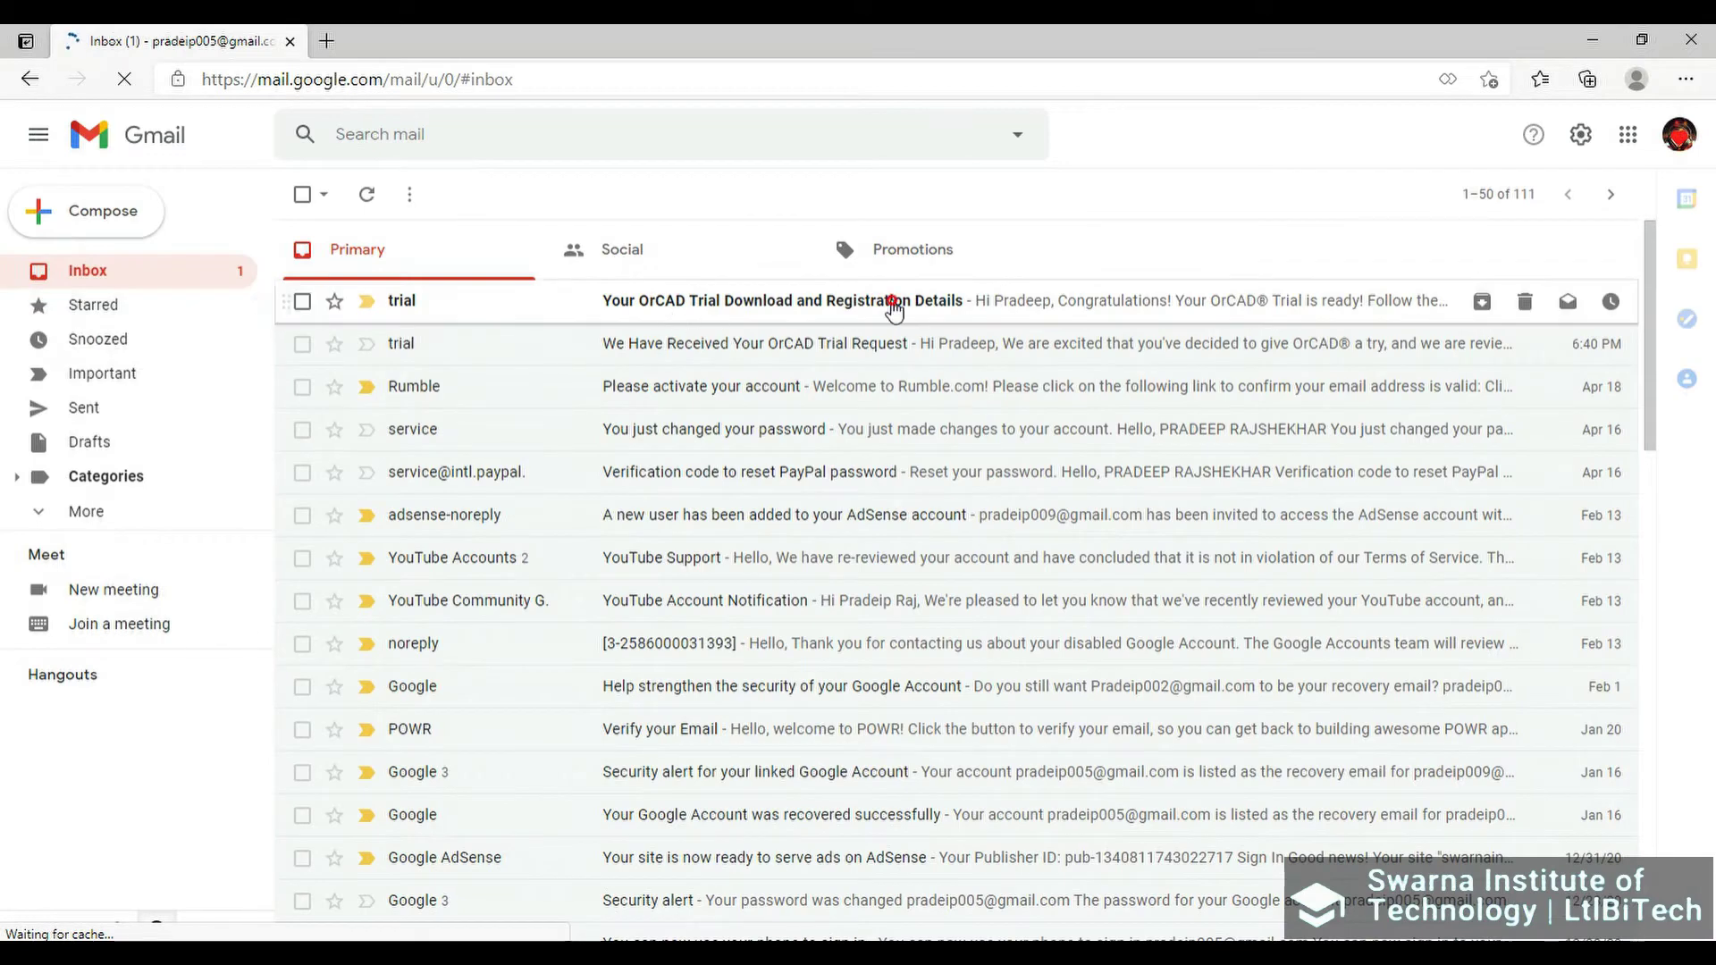
# Step: Open the 'Your OrCAD Trial Download and Registration Details' email and skim its intro
pyautogui.click(895, 306)
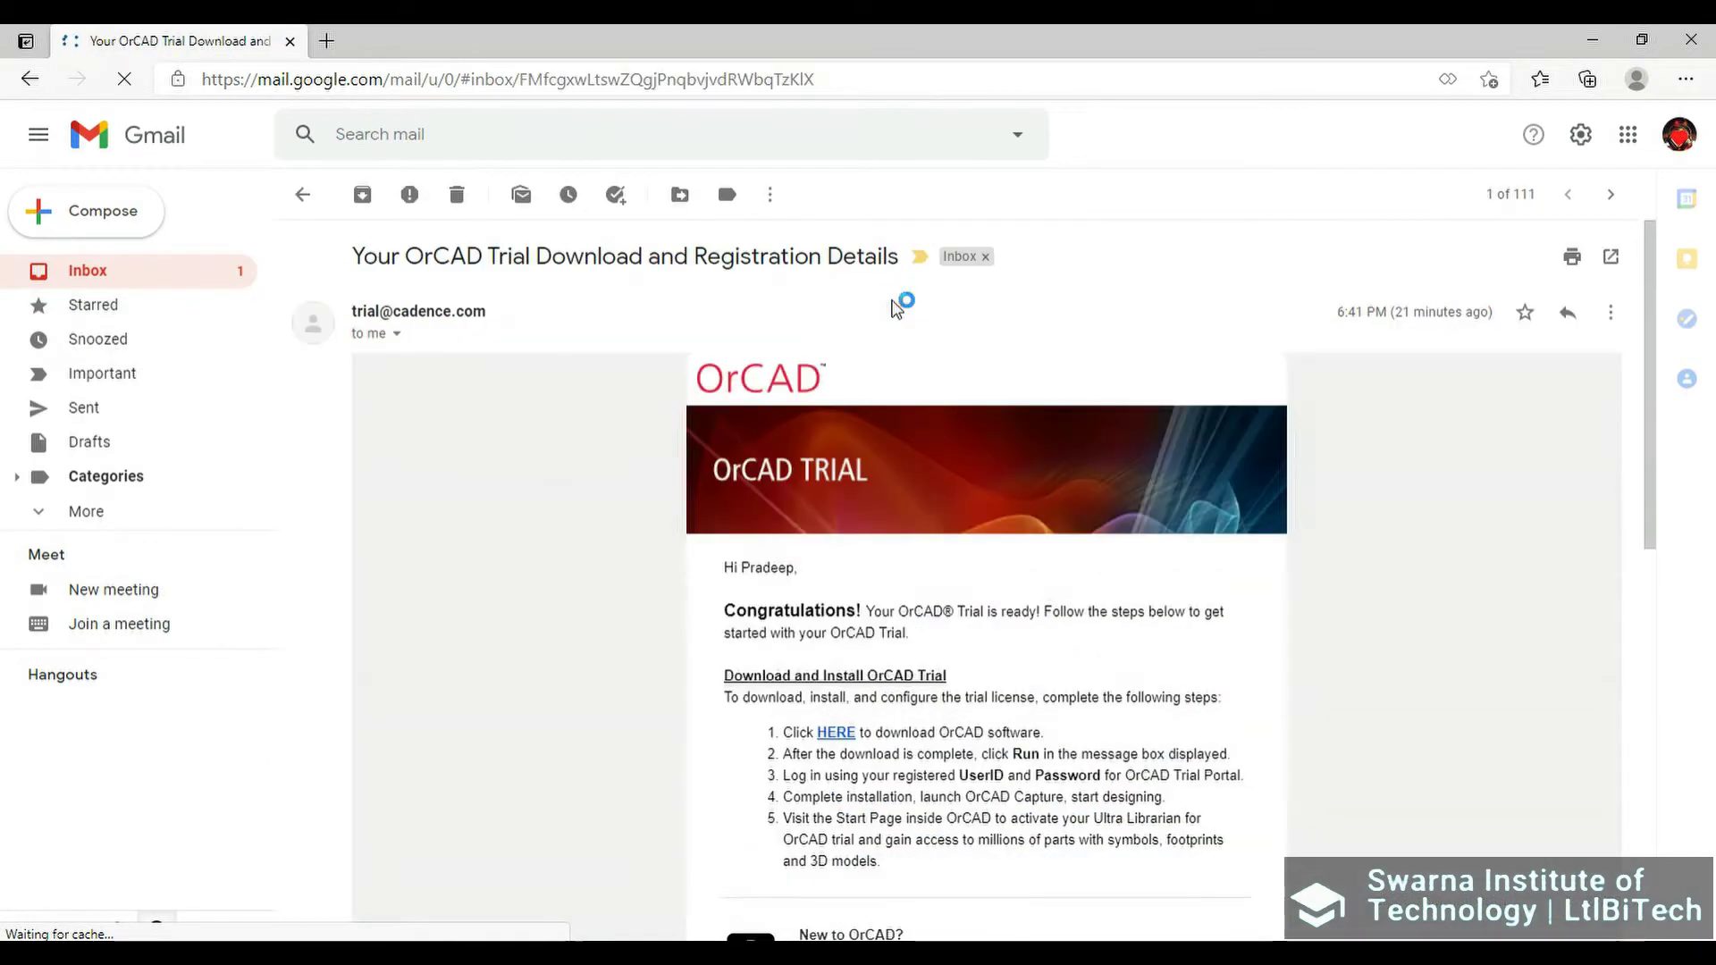
pyautogui.moveTo(722, 566)
pyautogui.mouseDown()
pyautogui.moveTo(962, 655)
pyautogui.moveTo(950, 645)
pyautogui.mouseUp()
pyautogui.click(959, 648)
pyautogui.click(950, 646)
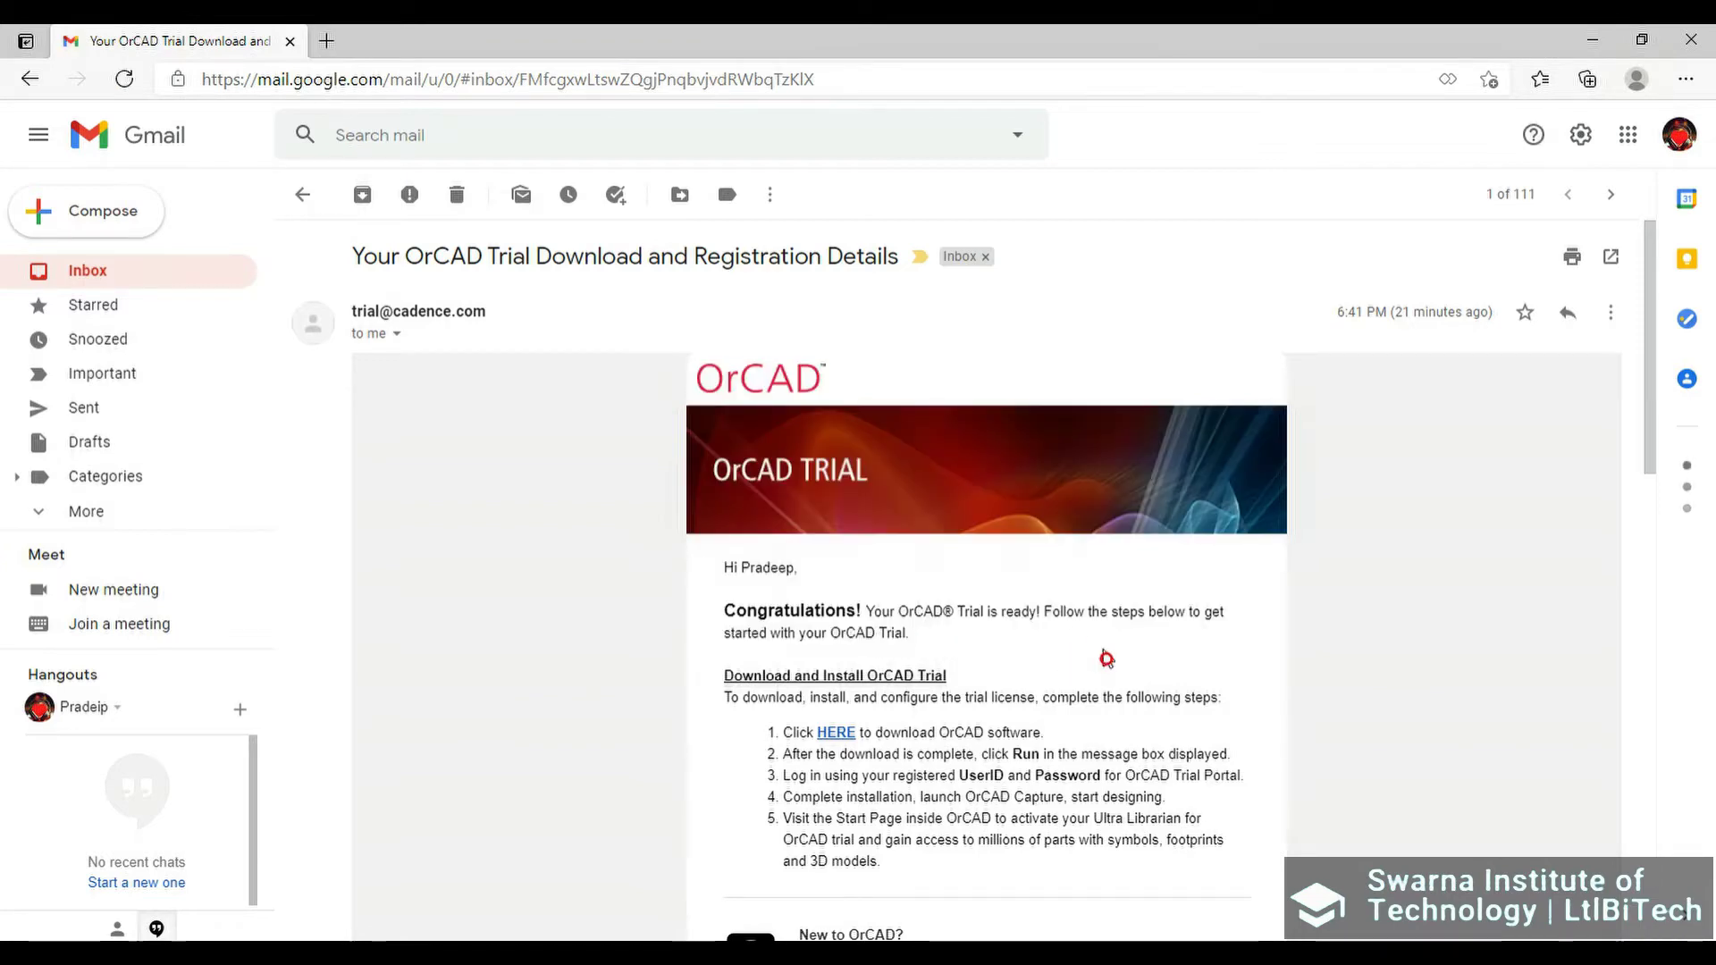
pyautogui.scroll(-2, 1099, 663)
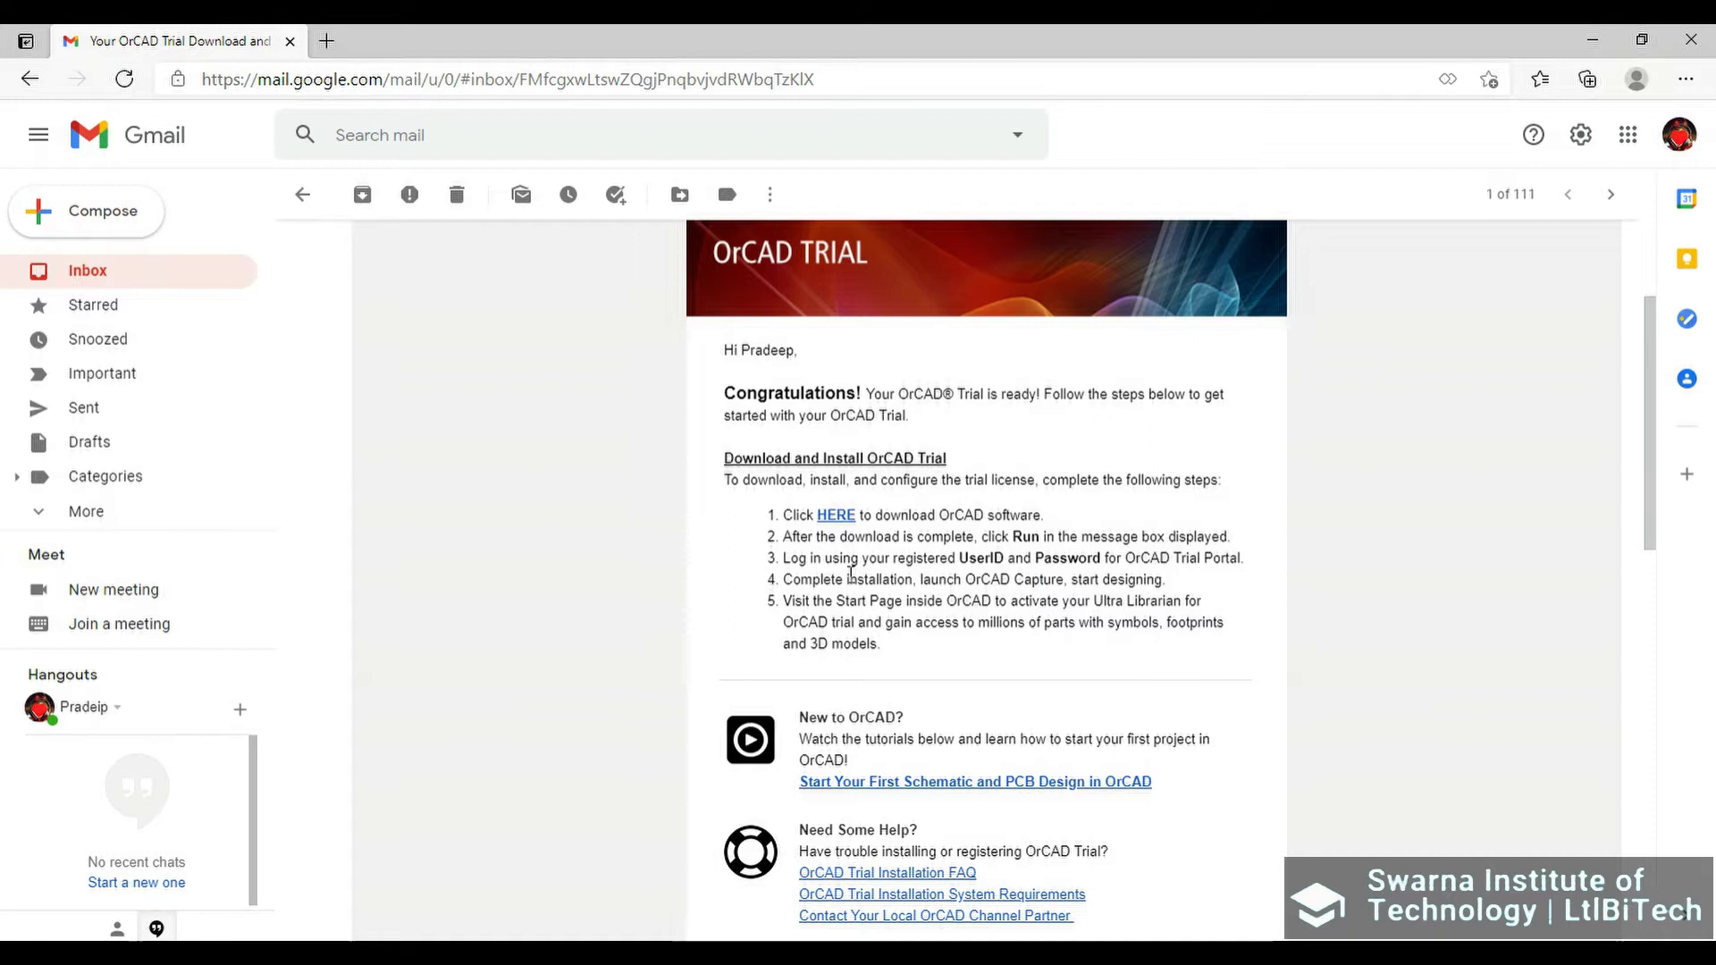
# Step: Highlight UserID, Password and the step 5 text among the installation steps
pyautogui.doubleClick(980, 558)
pyautogui.doubleClick(1066, 558)
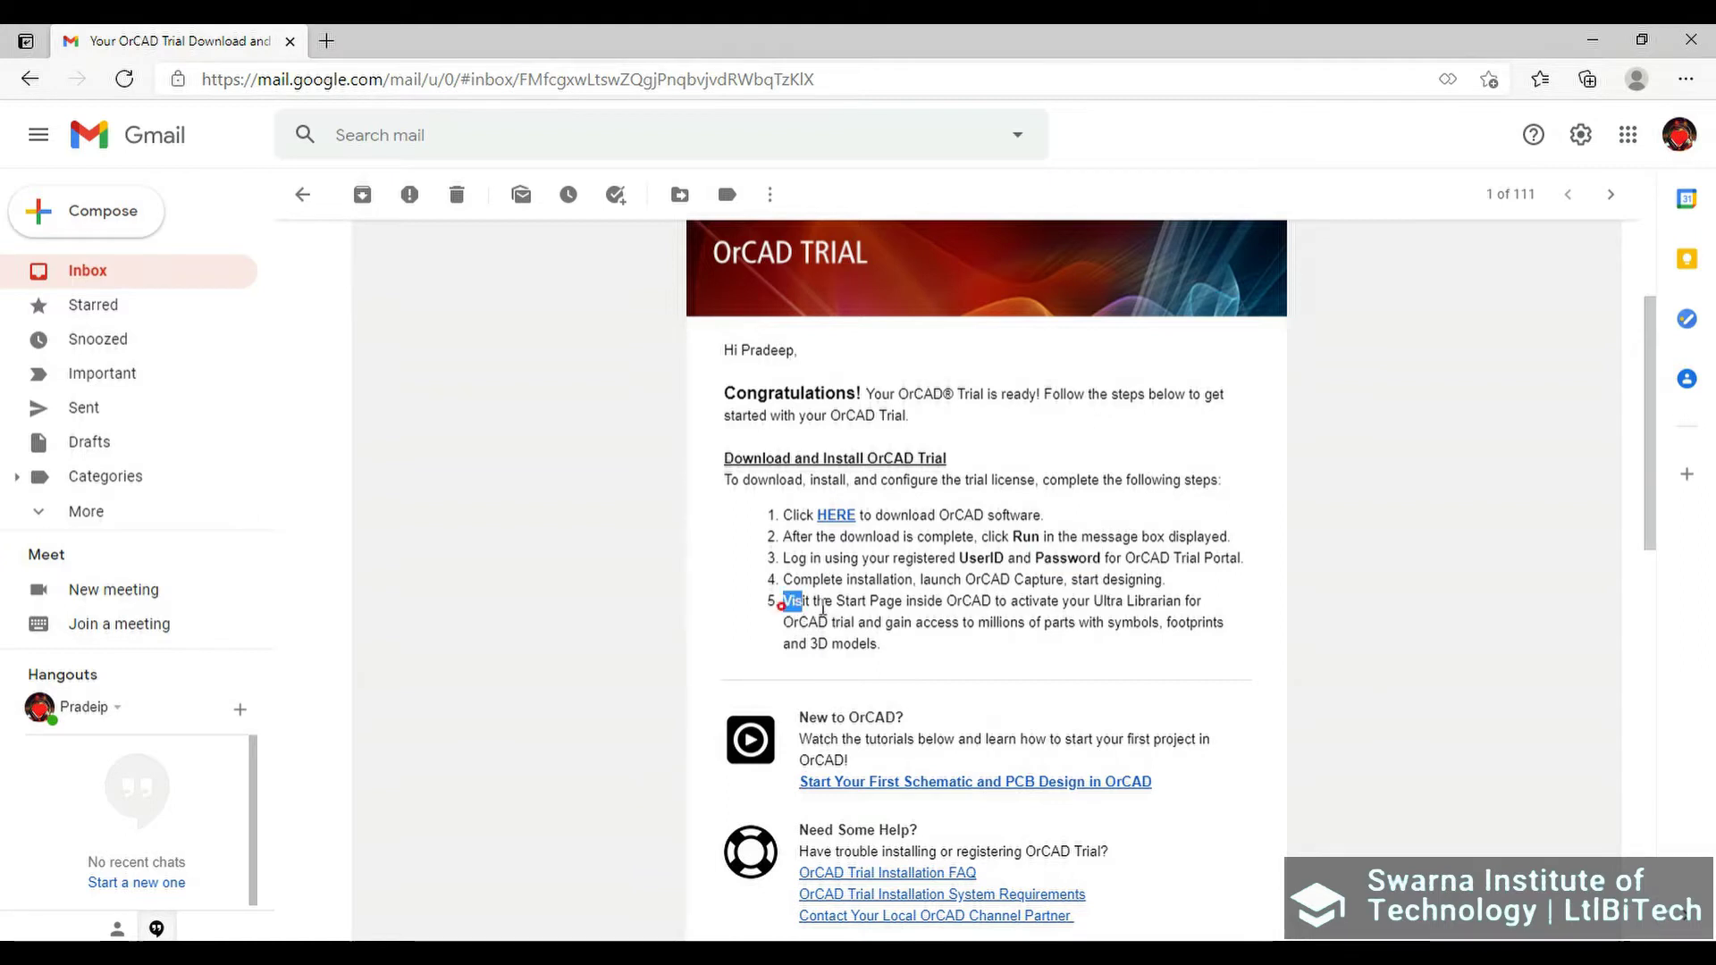
pyautogui.moveTo(783, 600); pyautogui.dragTo(1046, 628)
pyautogui.click(901, 657)
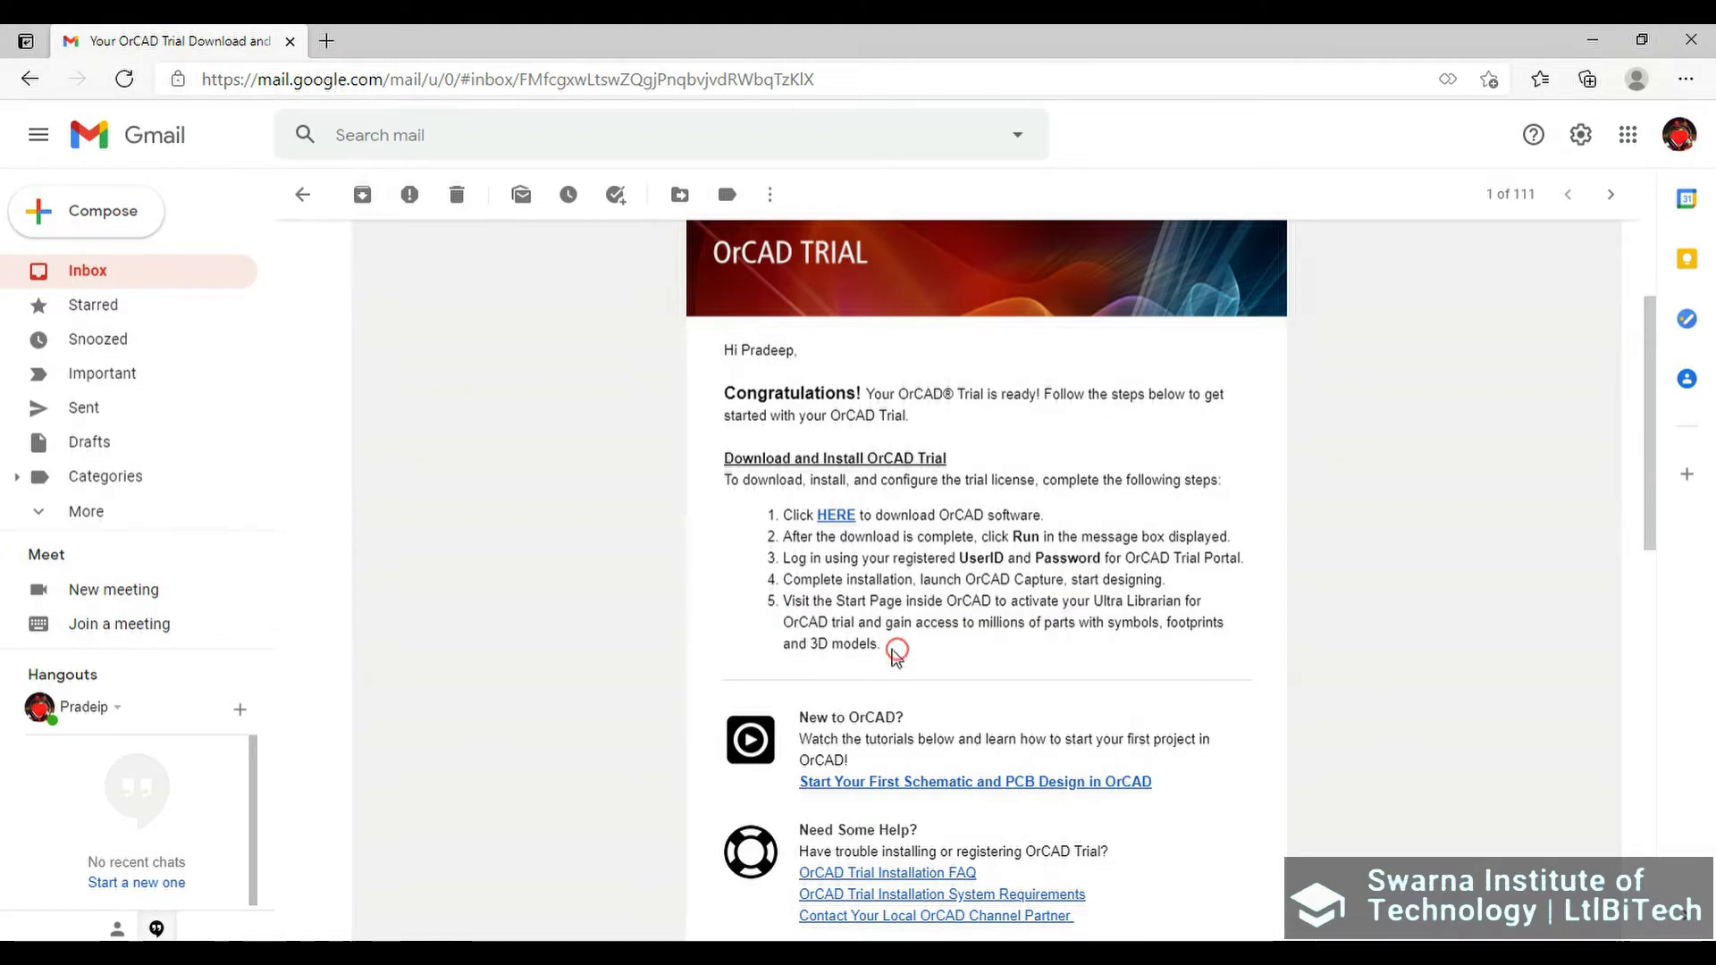
# Step: Download OrCADTrial.exe from the HERE link, launch it, and minimize the browser
pyautogui.rightClick(835, 515)
pyautogui.click(885, 532)
pyautogui.click(402, 41)
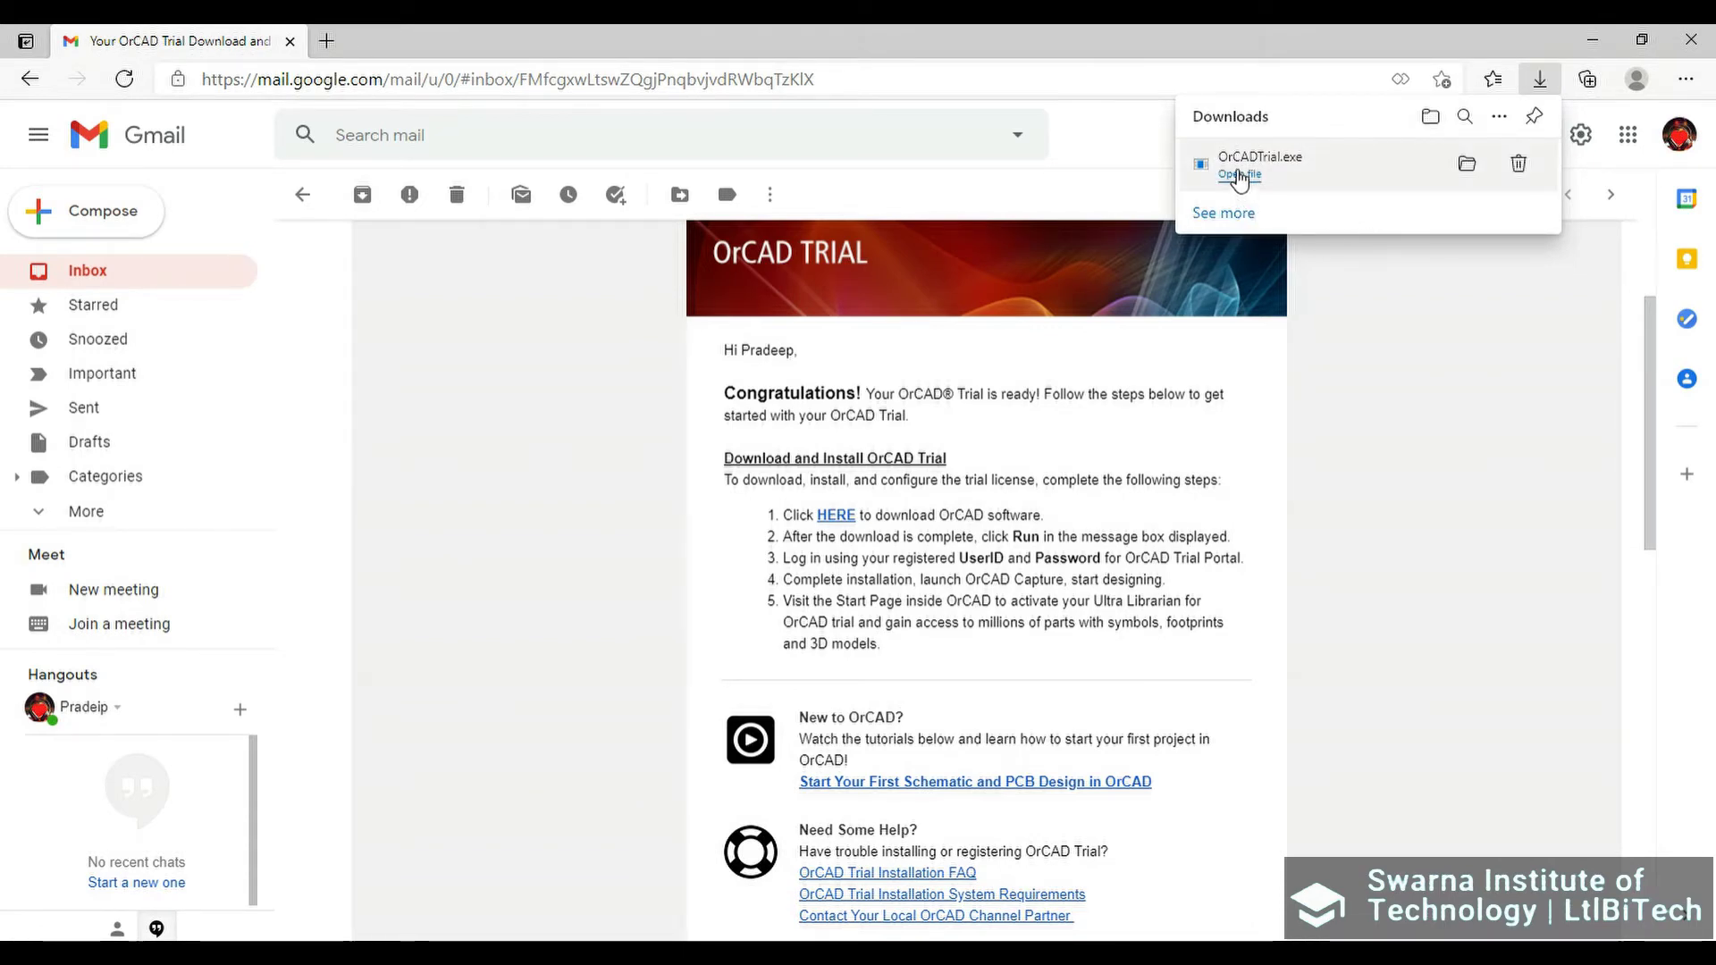
pyautogui.click(1240, 176)
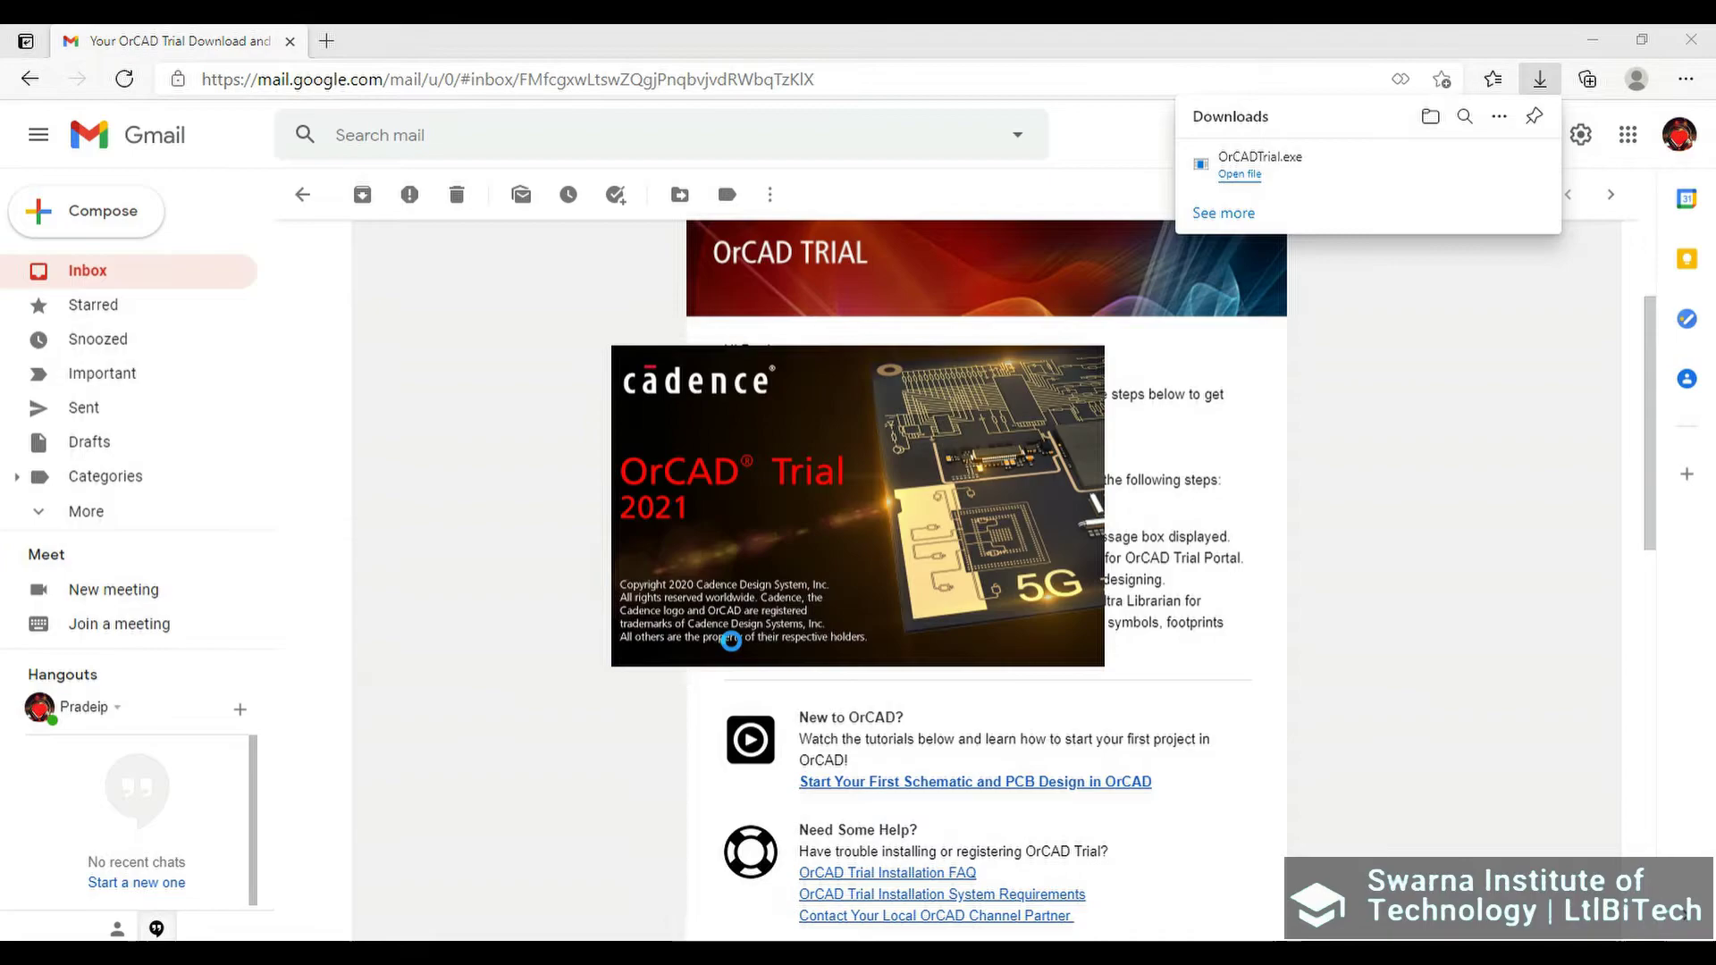
pyautogui.click(1593, 40)
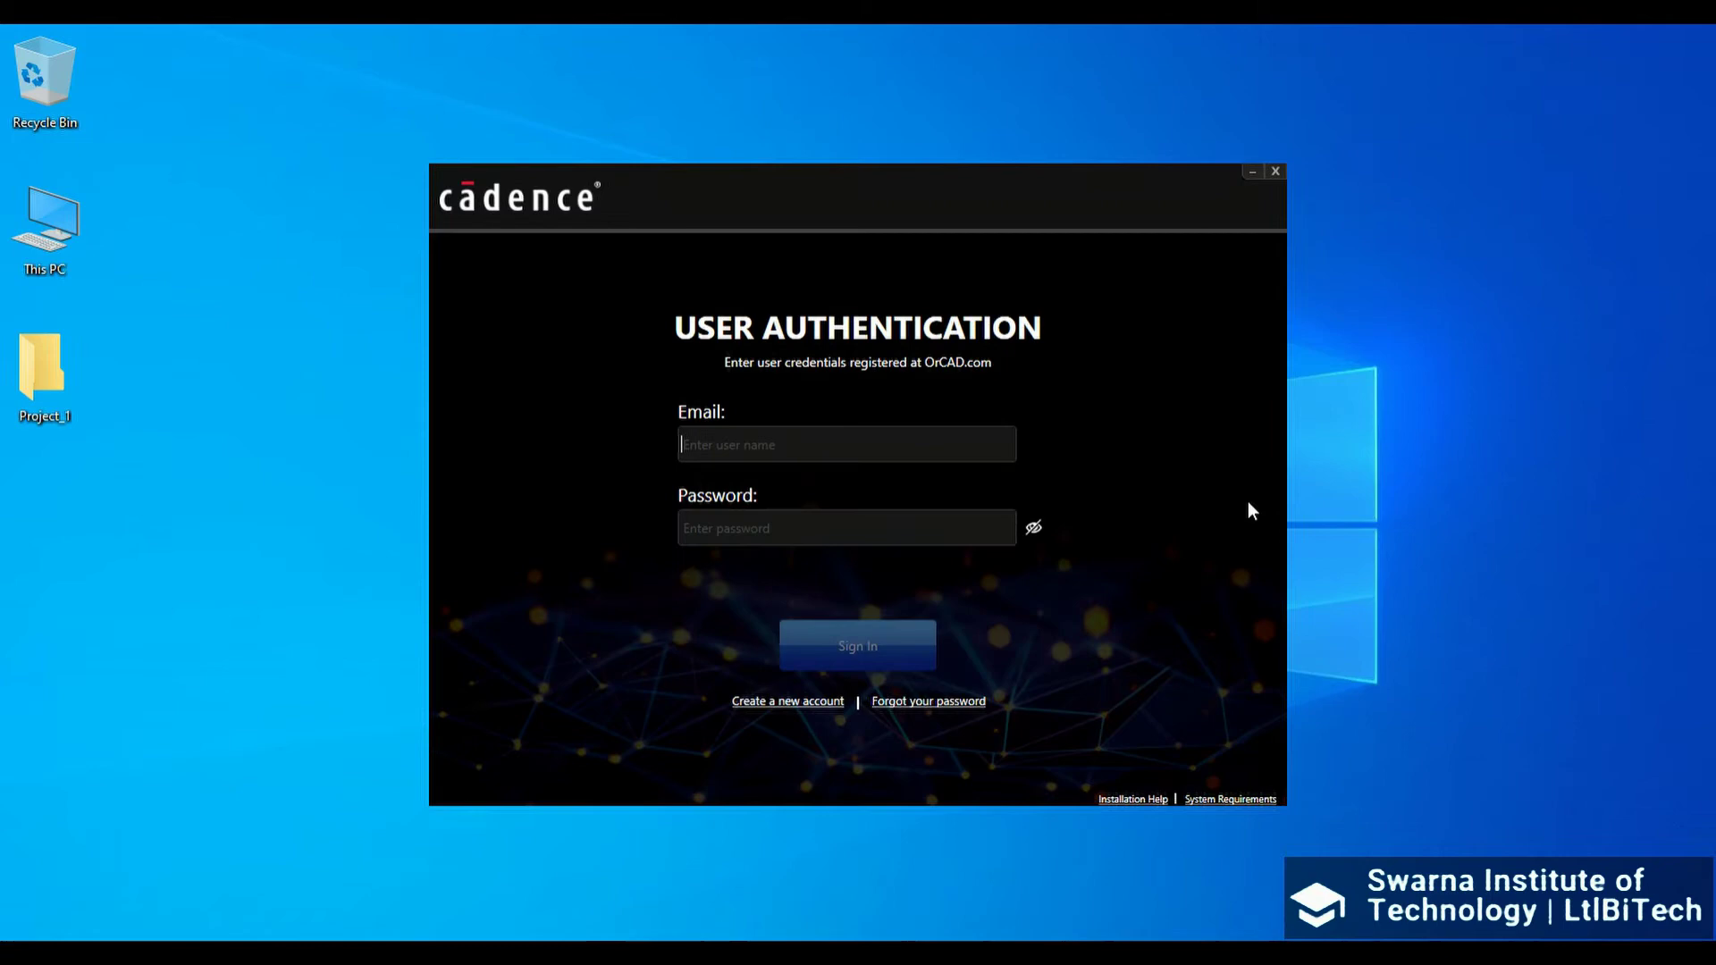
# Step: Sign in with the registered email and password to reach the License Agreement
pyautogui.press('Tab')
pyautogui.write('*****')
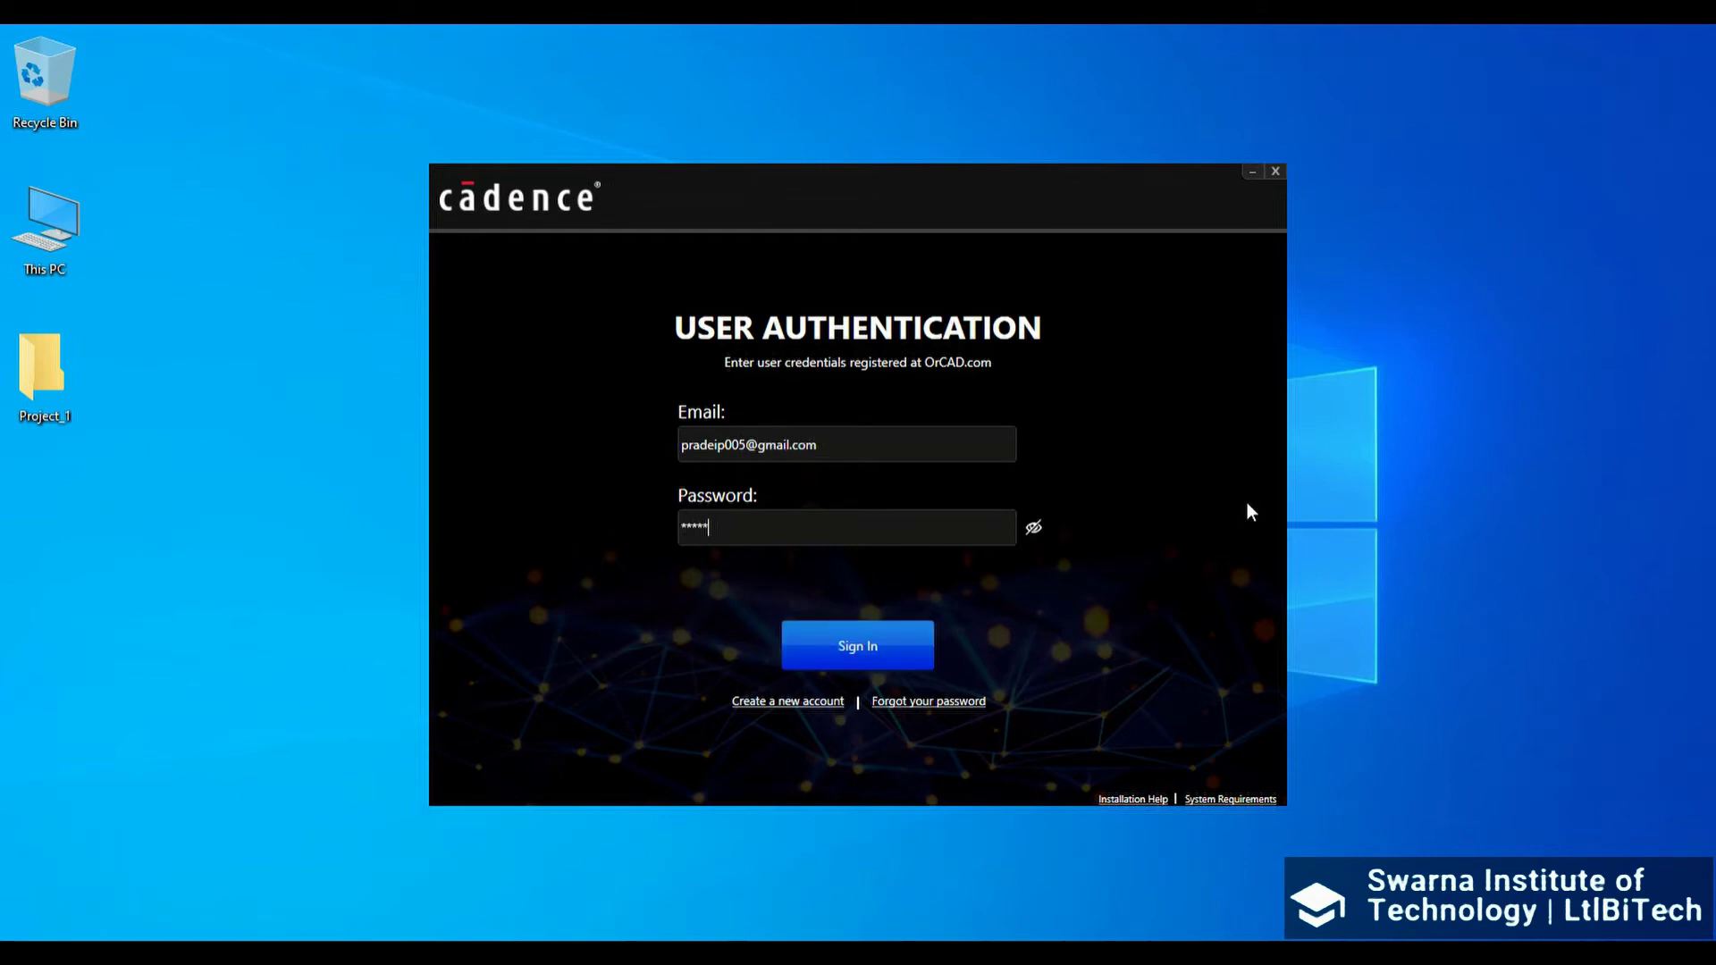
pyautogui.write('*****')
pyautogui.write('********')
pyautogui.write('****')
pyautogui.click(856, 648)
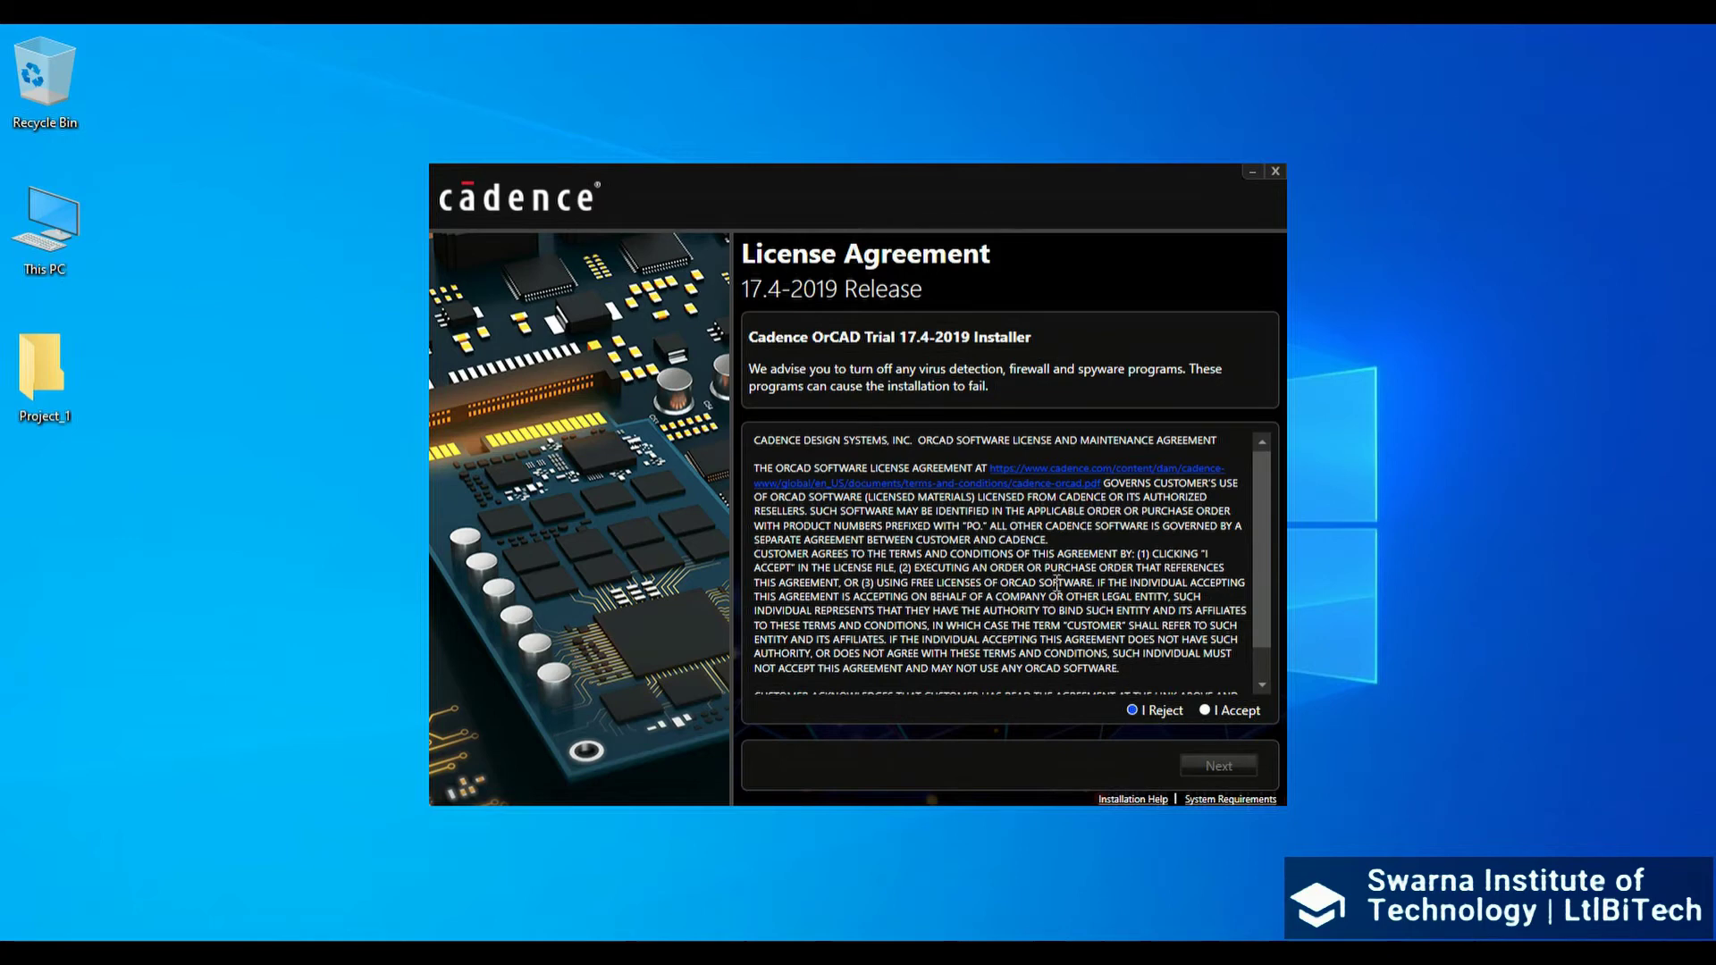
pyautogui.scroll(-1, 998, 564)
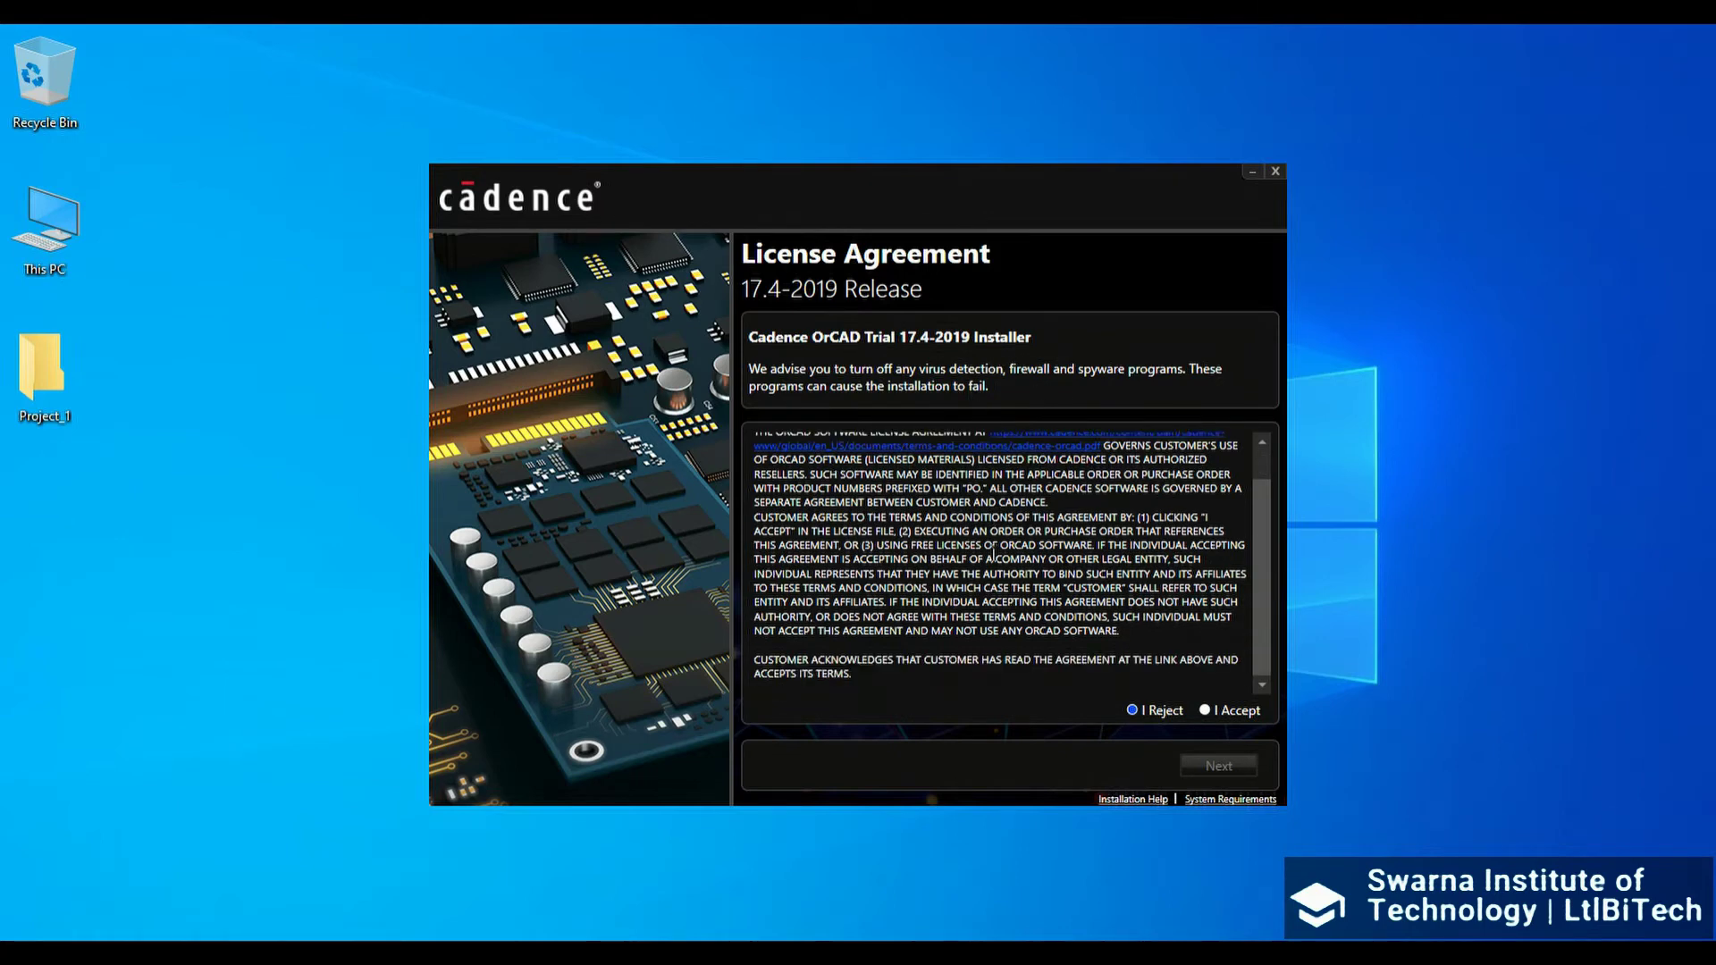
# Step: Accept the licence terms and continue to Installation Settings
pyautogui.click(1204, 712)
pyautogui.click(1219, 767)
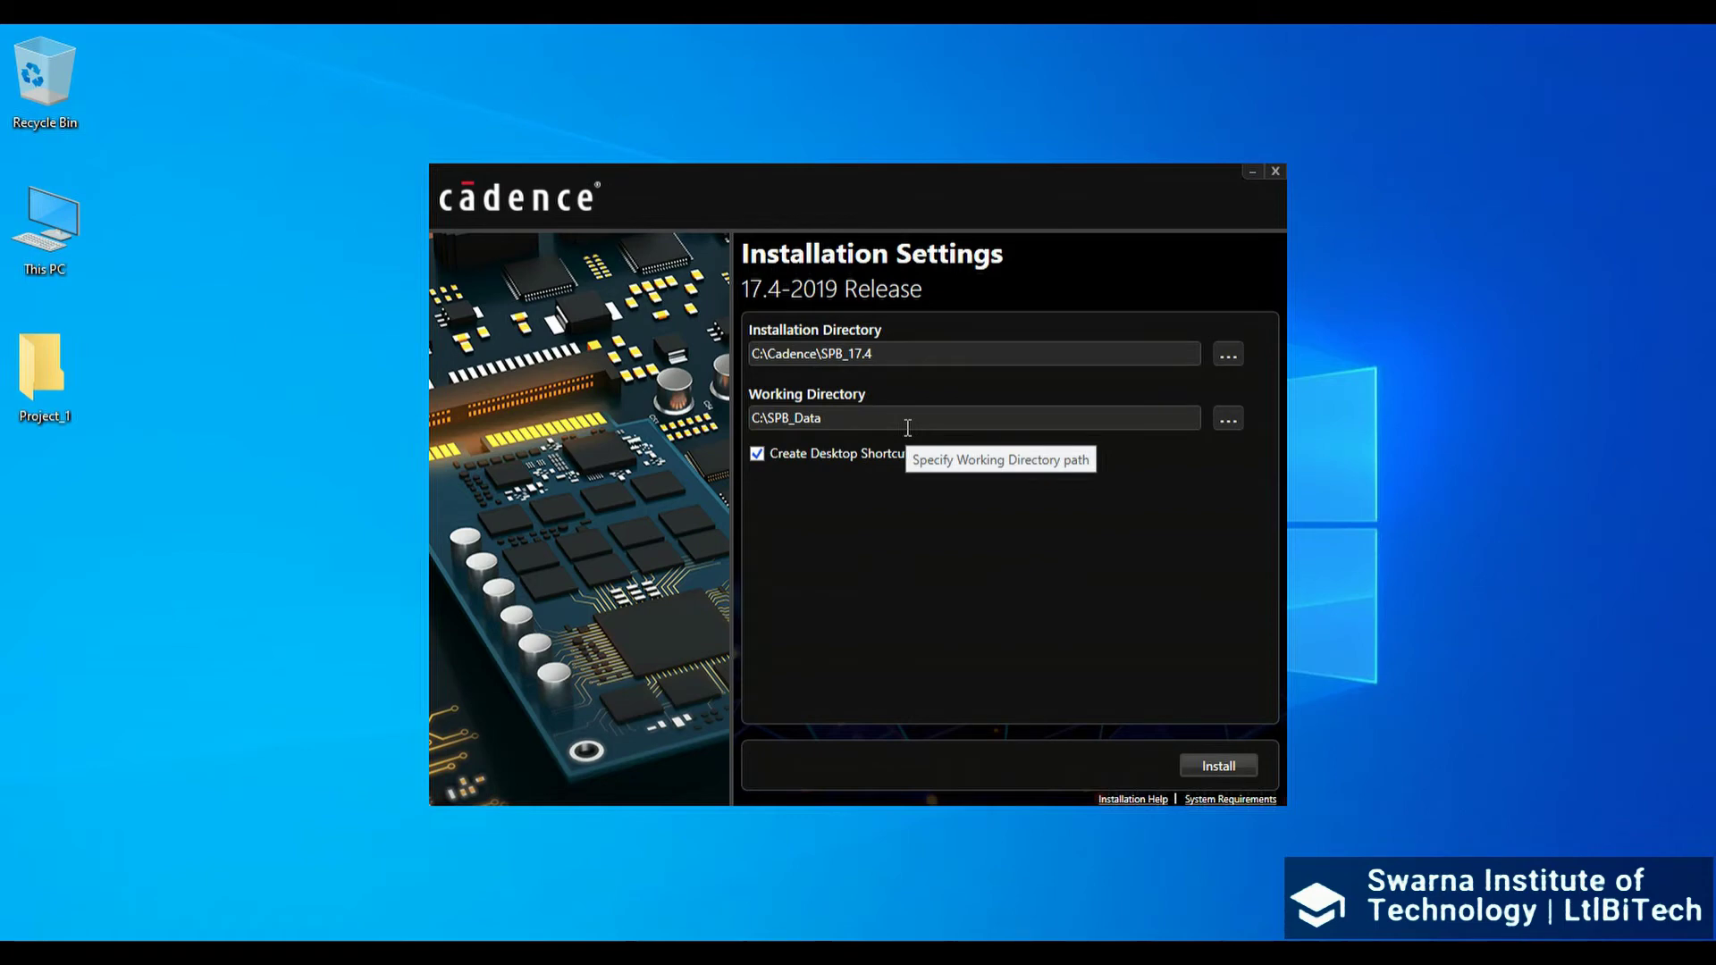
# Step: Install OrCAD Trial into the default C:\Cadence\SPB_17.4 directory
pyautogui.click(1226, 769)
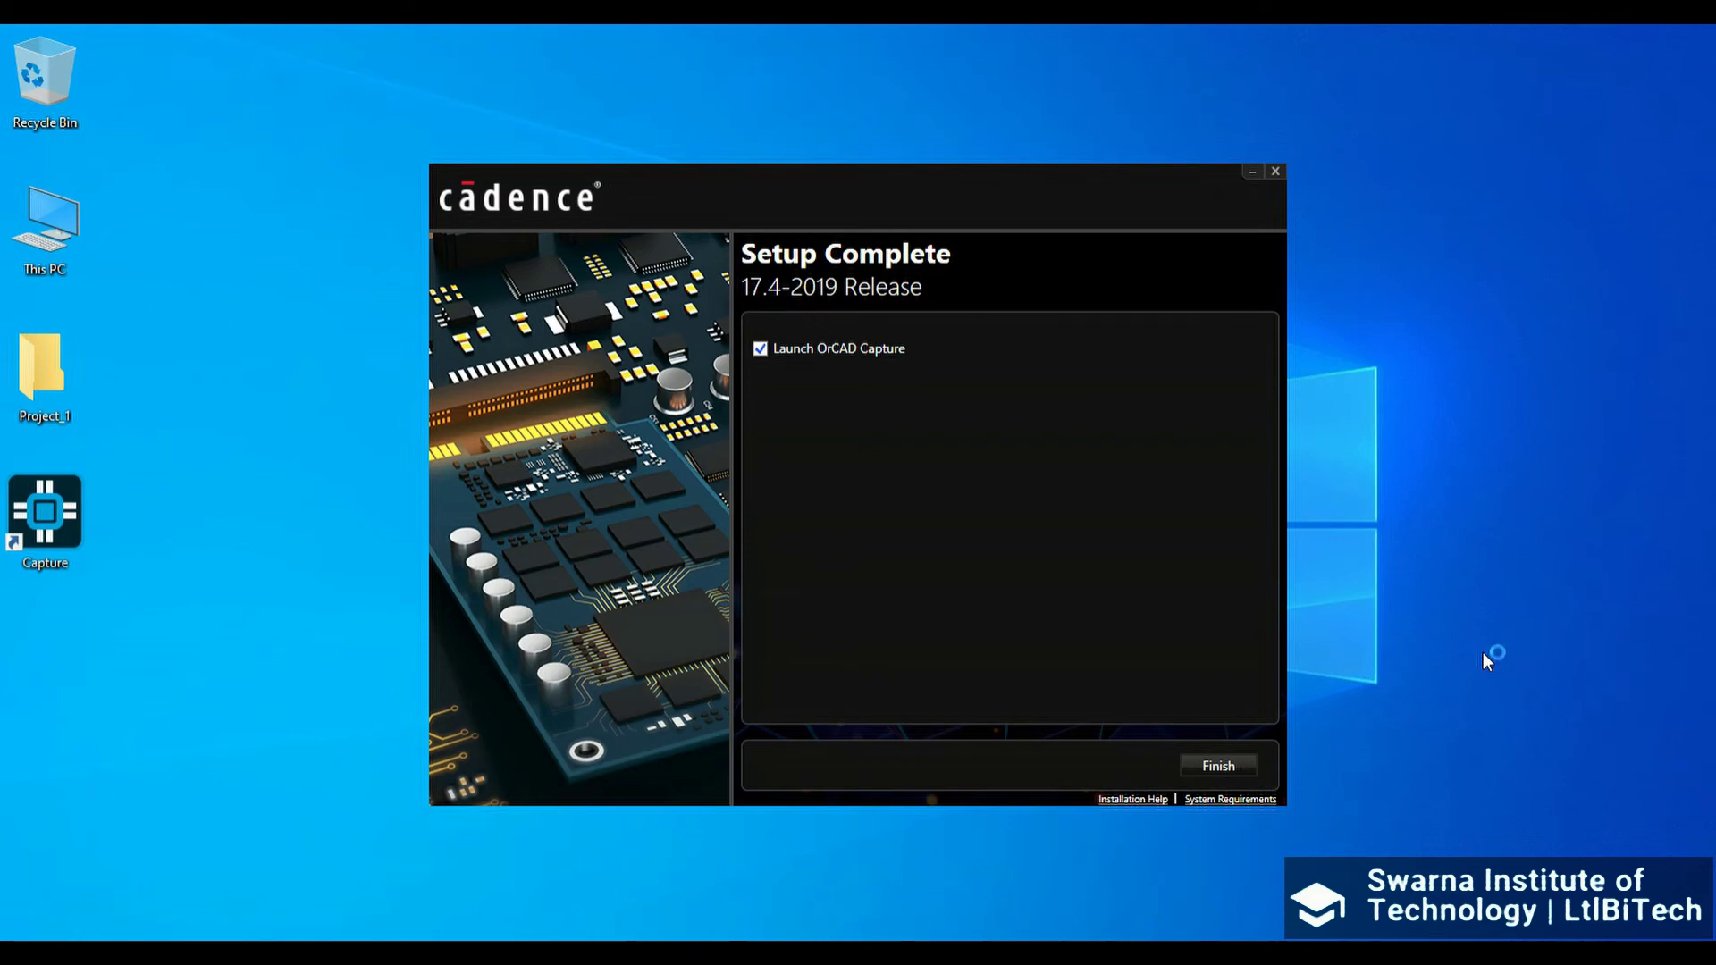
# Step: Finish setup with Launch OrCAD Capture checked
pyautogui.press('Return')
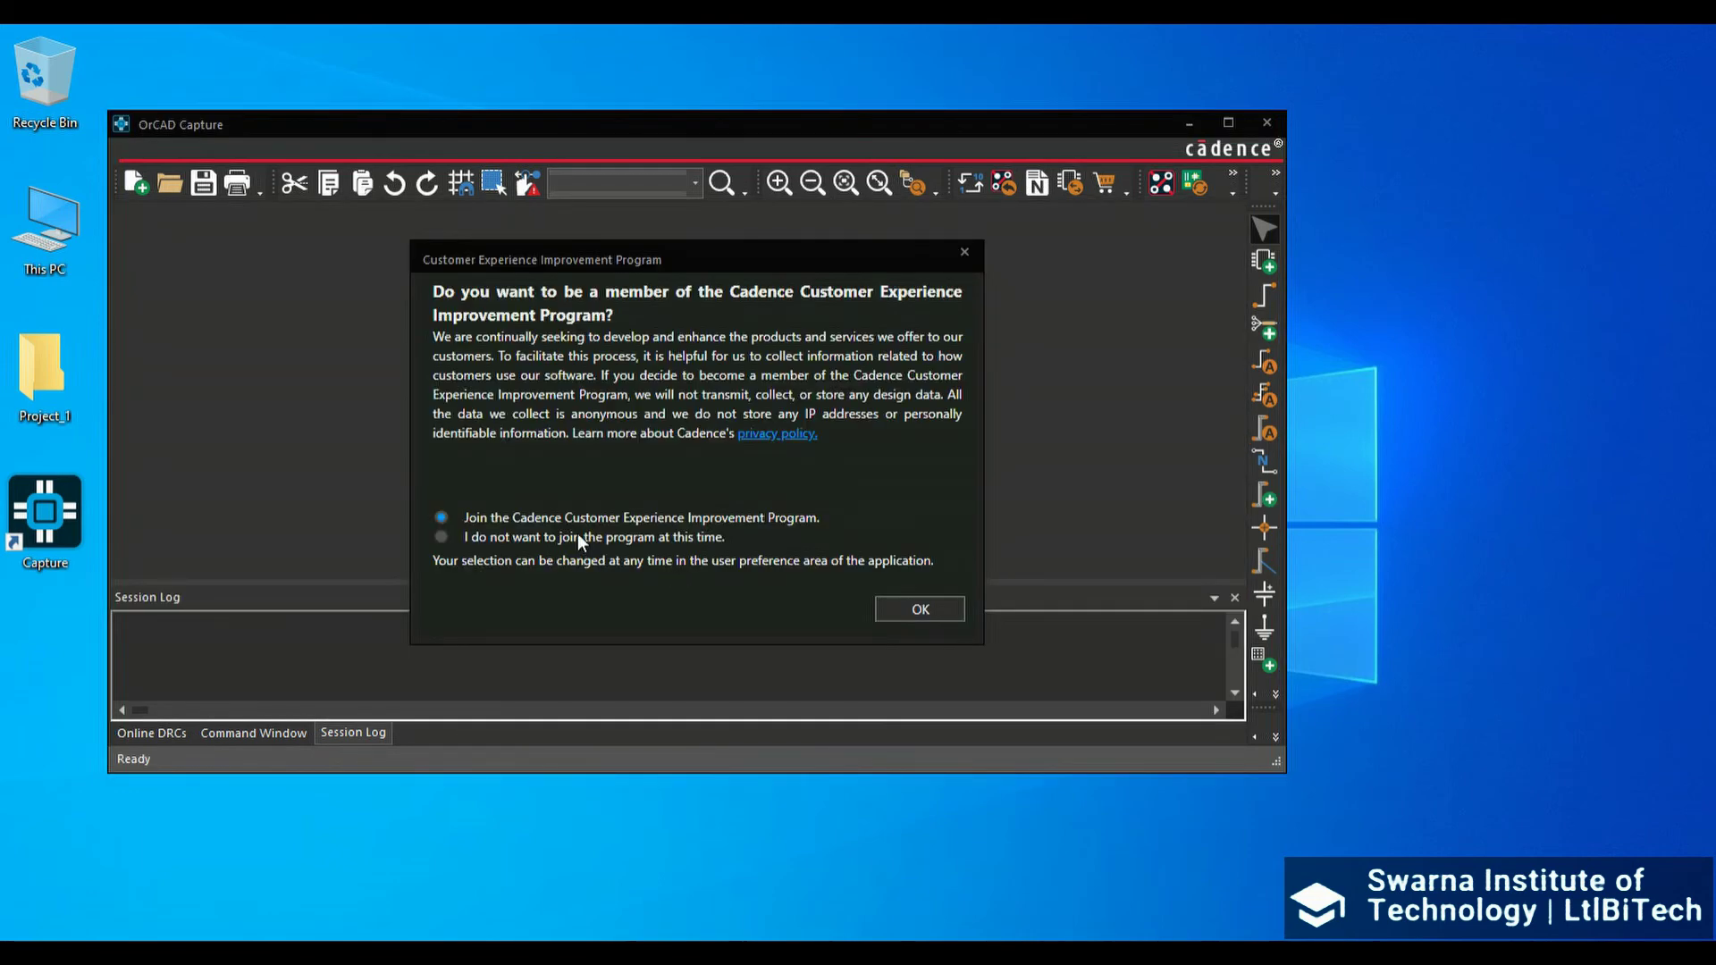
# Step: Decline the improvement program, maximize Capture, and show the File > New submenu
pyautogui.click(504, 537)
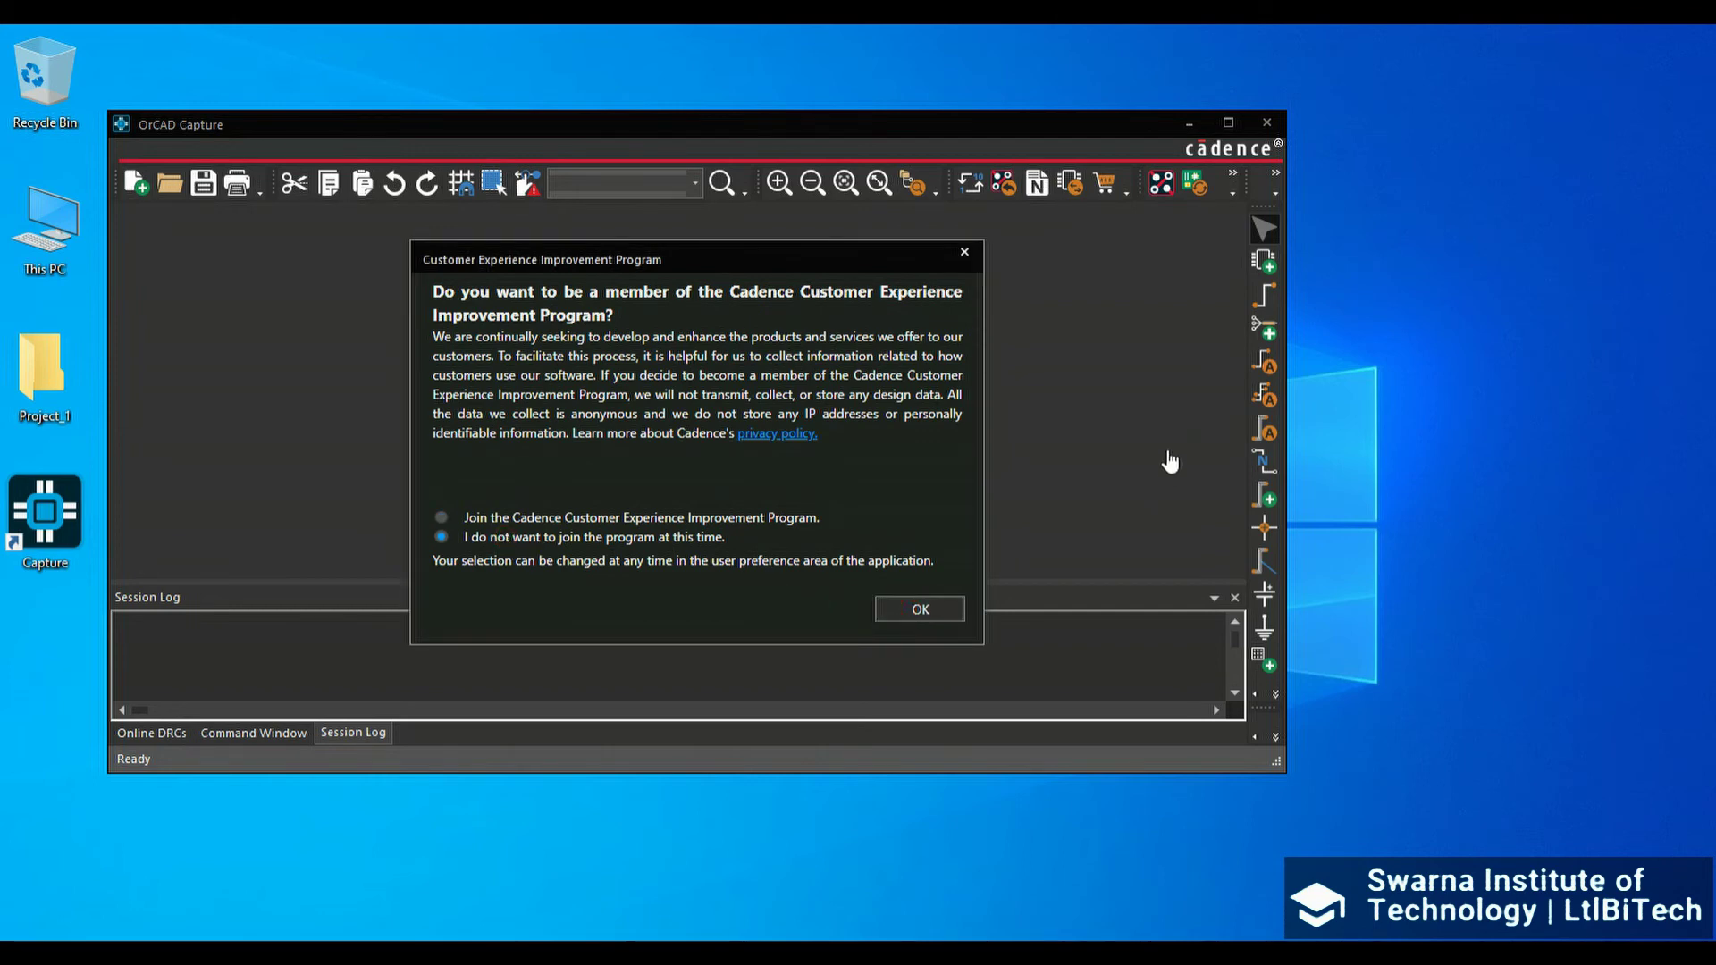
pyautogui.press('Return')
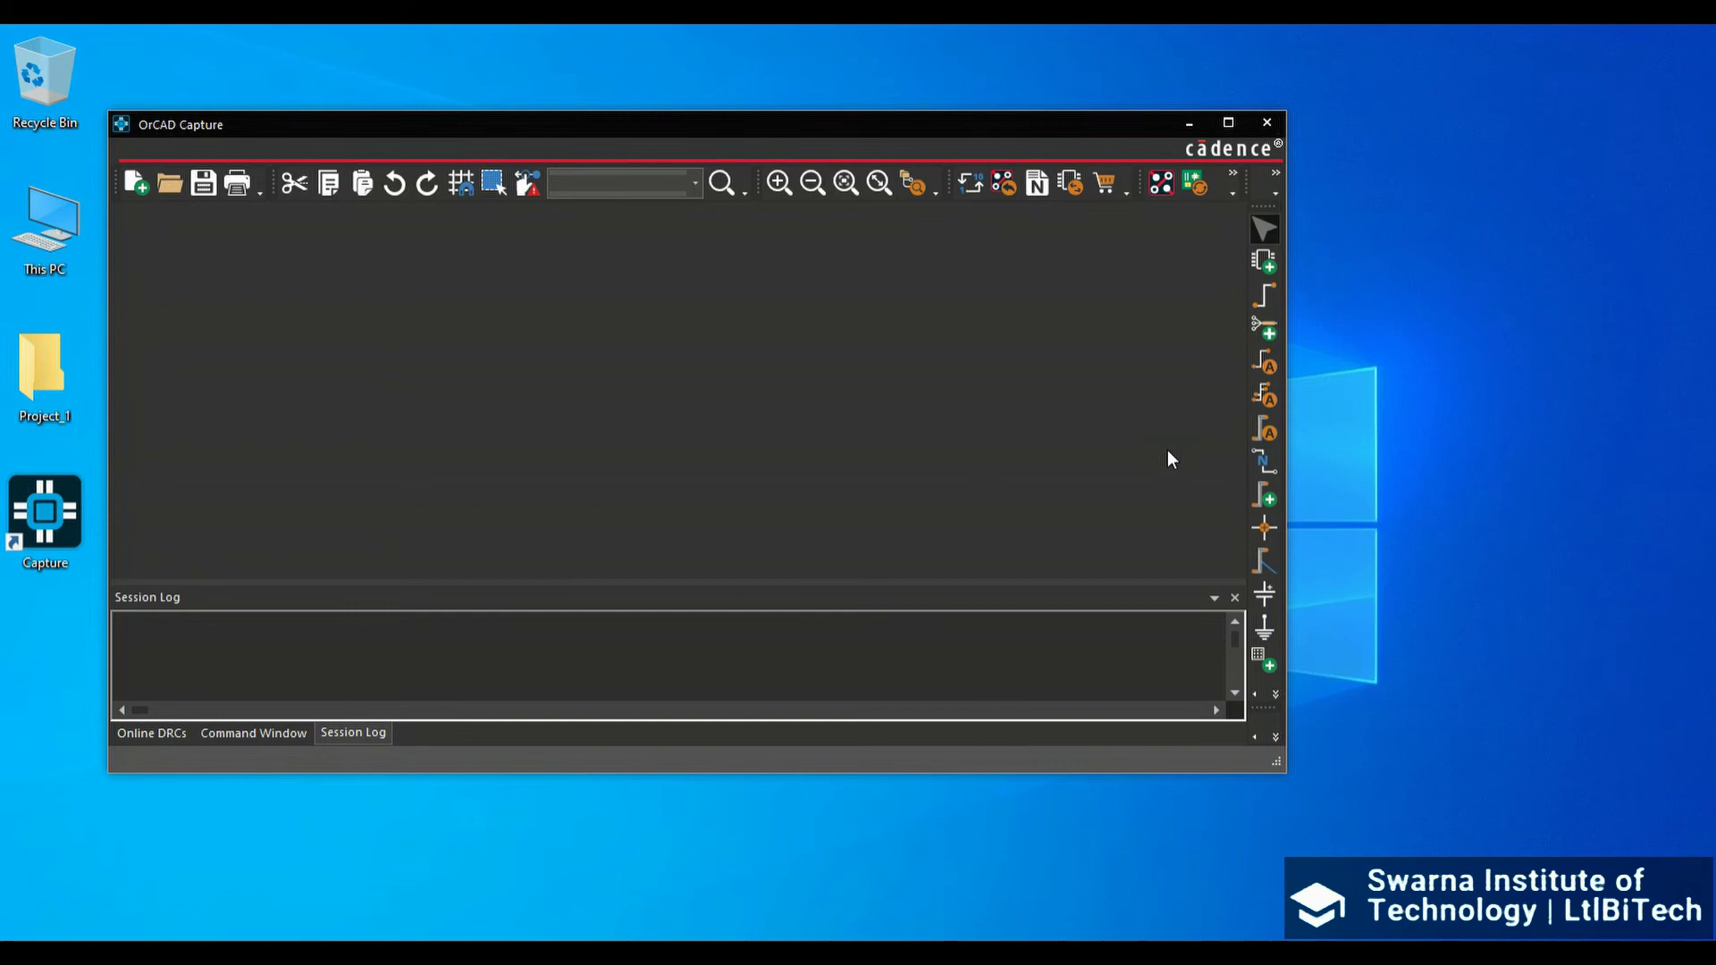
pyautogui.click(1228, 124)
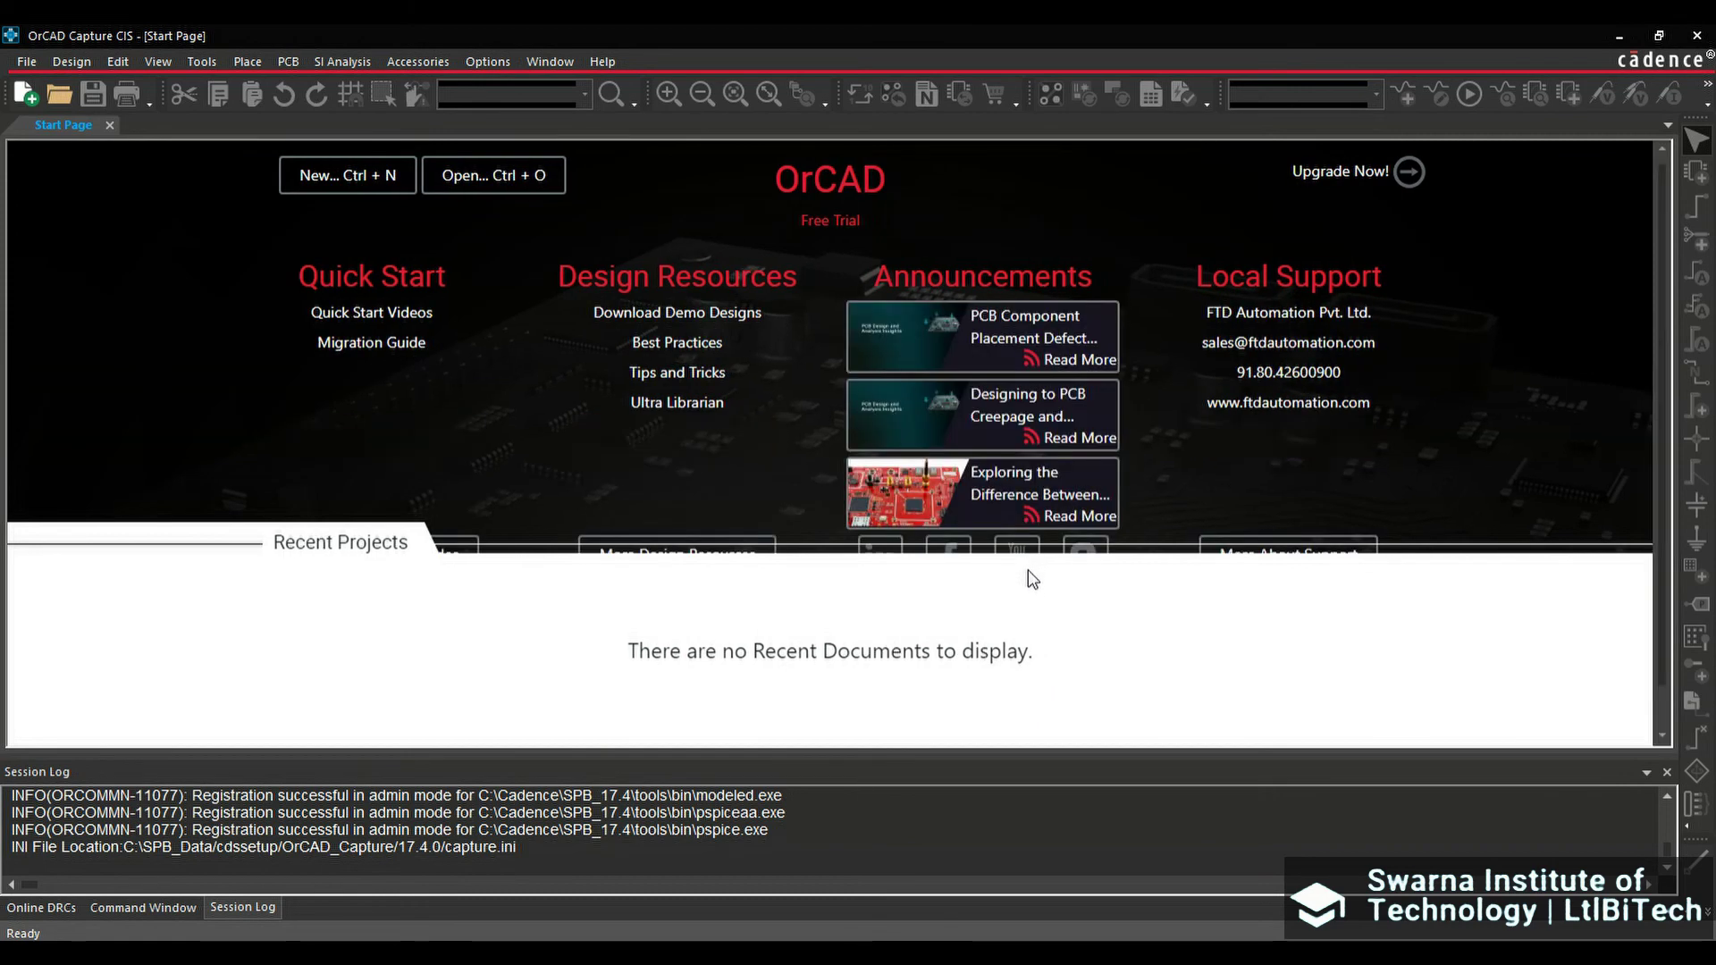
pyautogui.scroll(-1, 1035, 587)
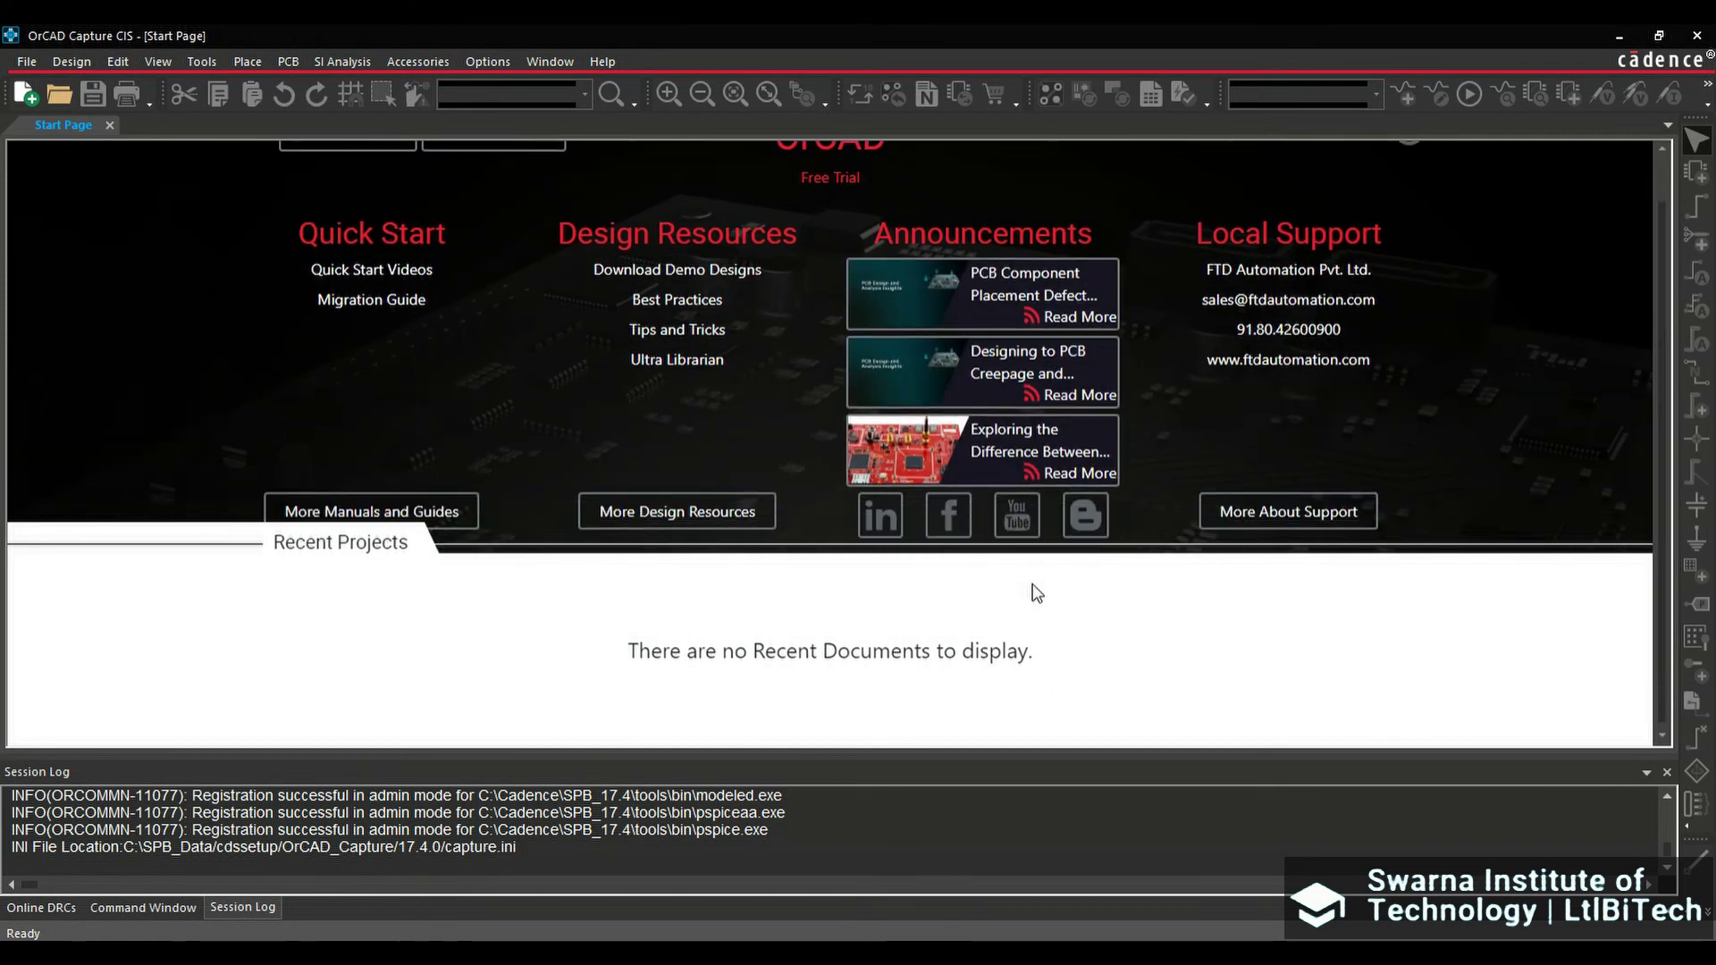
pyautogui.scroll(1, 1035, 593)
pyautogui.click(26, 60)
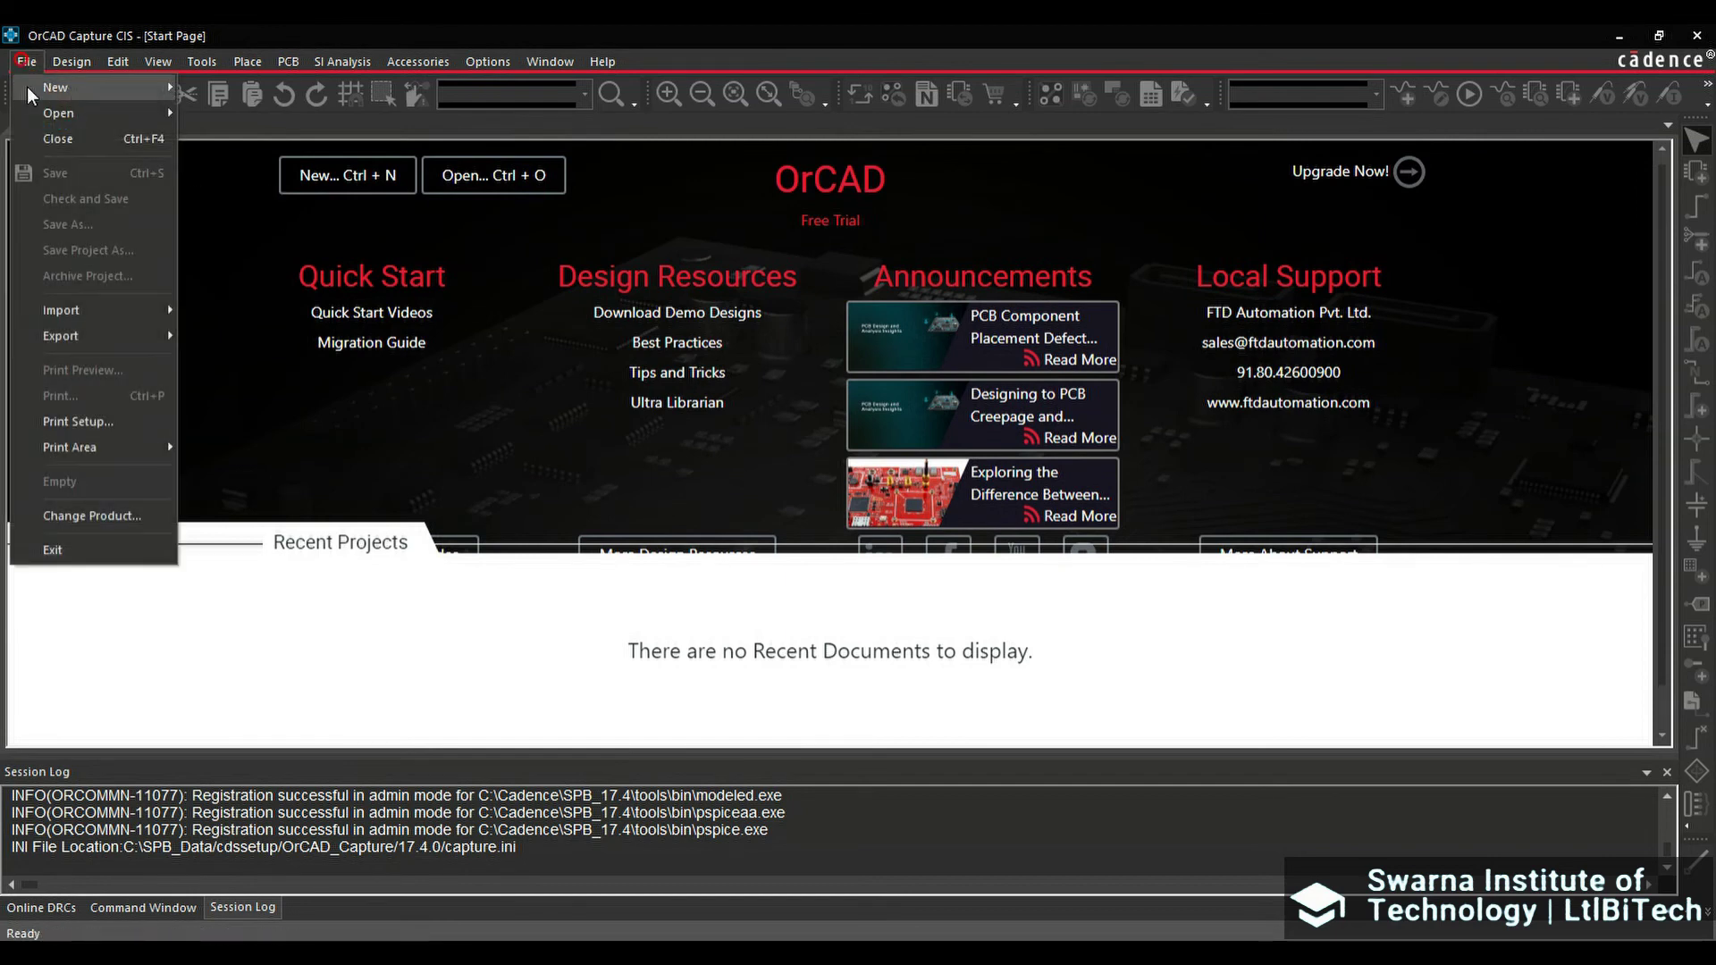
pyautogui.moveTo(56, 87)
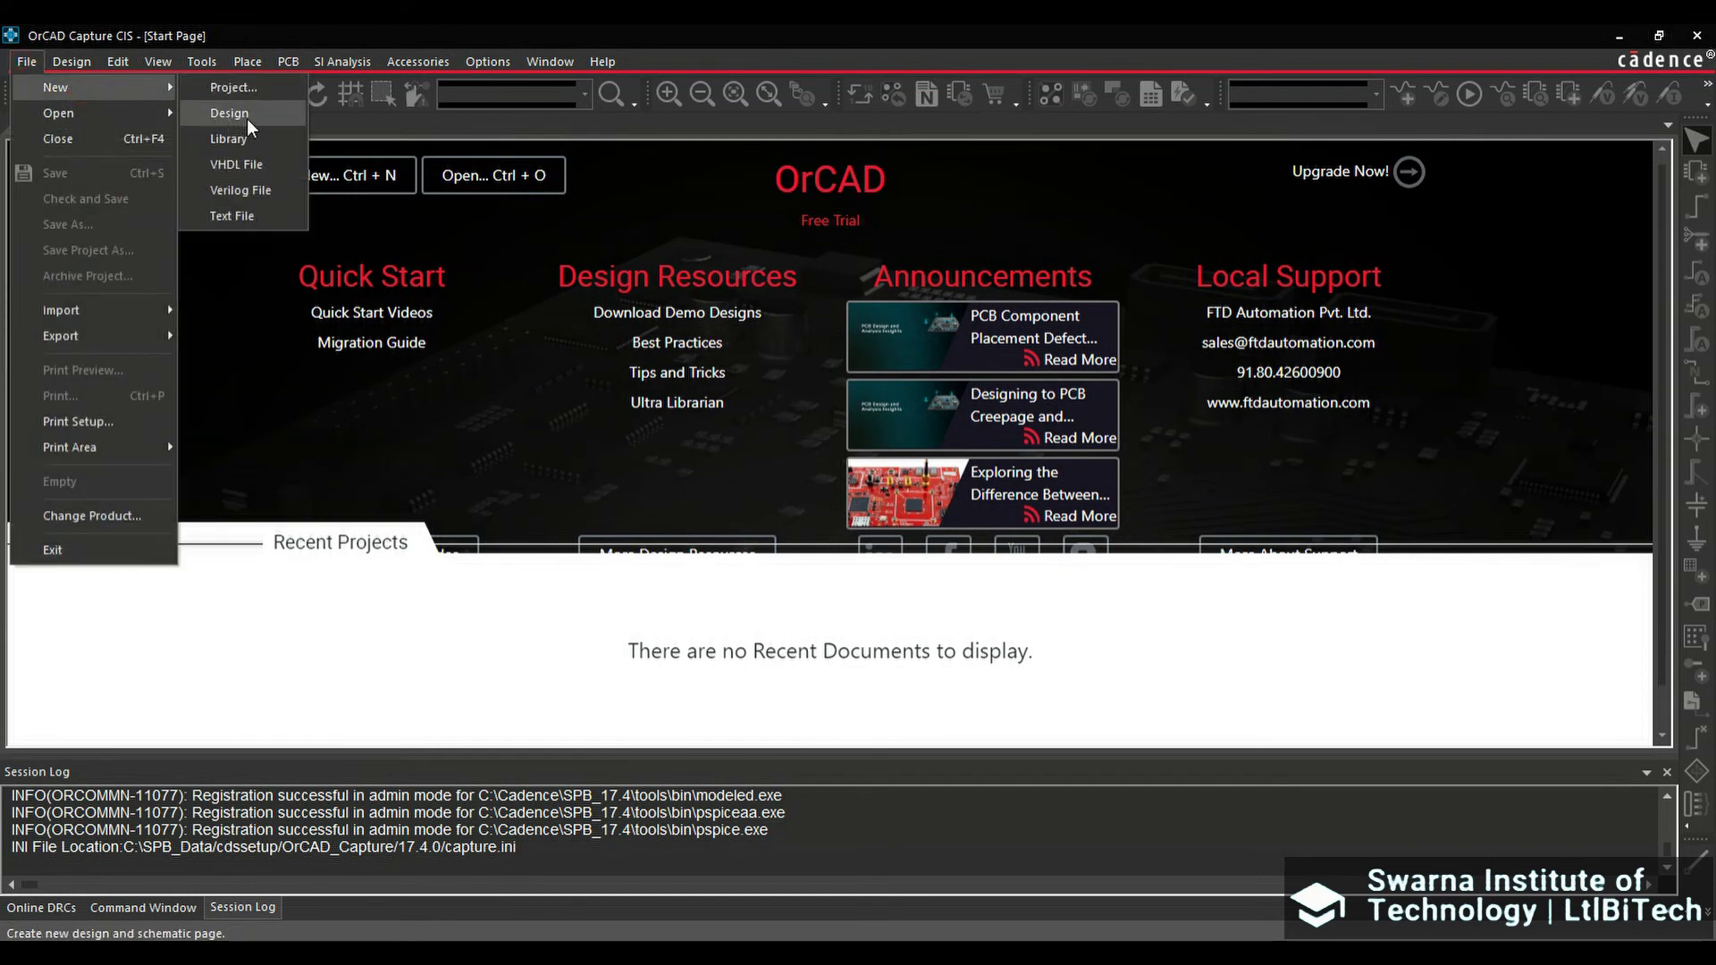
# Step: Create a new design named Test located in Desktop\Project_1, opening a blank schematic page
pyautogui.click(251, 91)
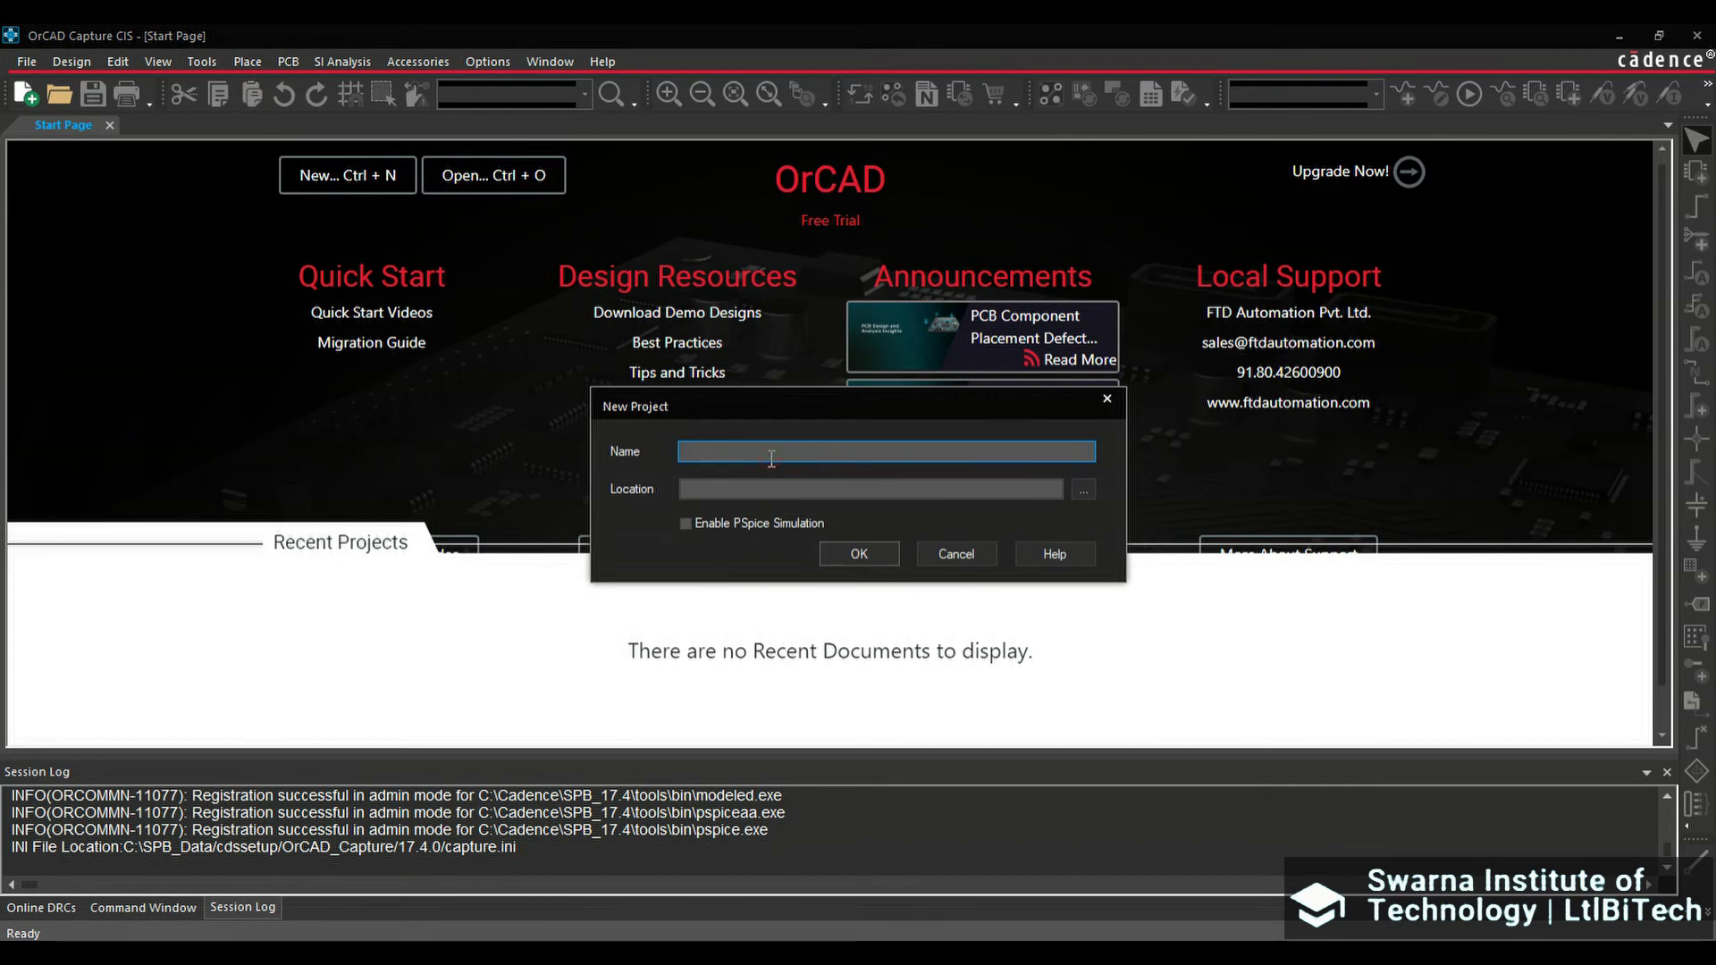
pyautogui.write('Test')
pyautogui.press('Tab')
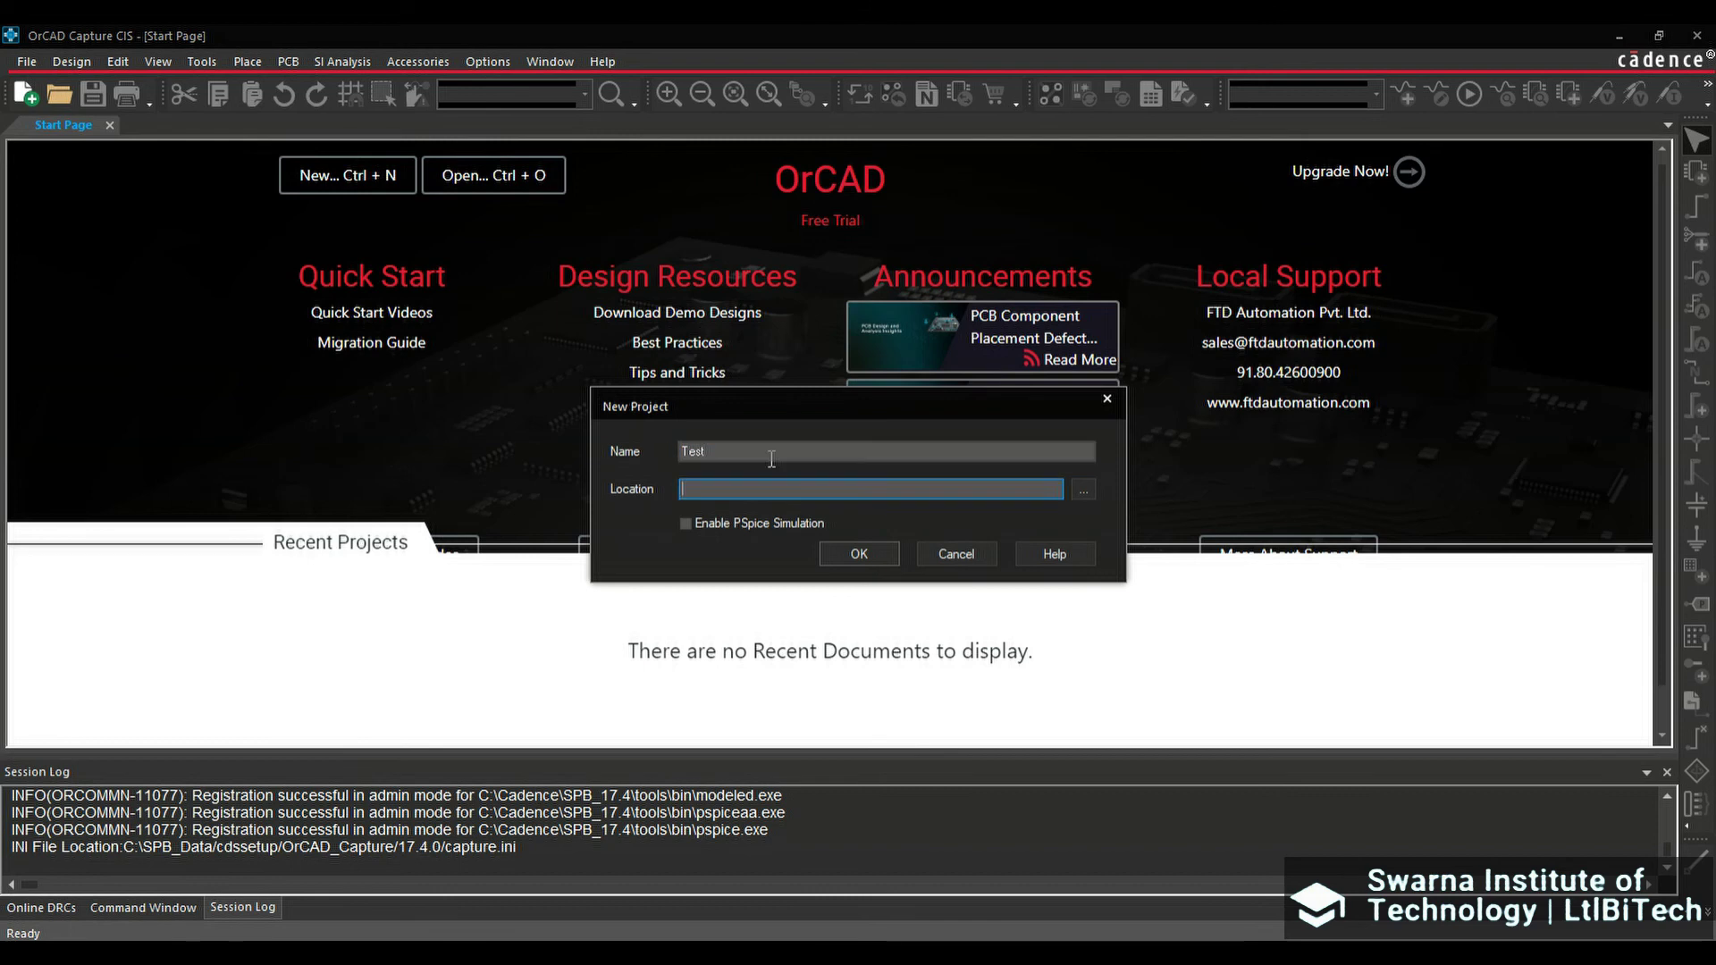
pyautogui.click(1083, 489)
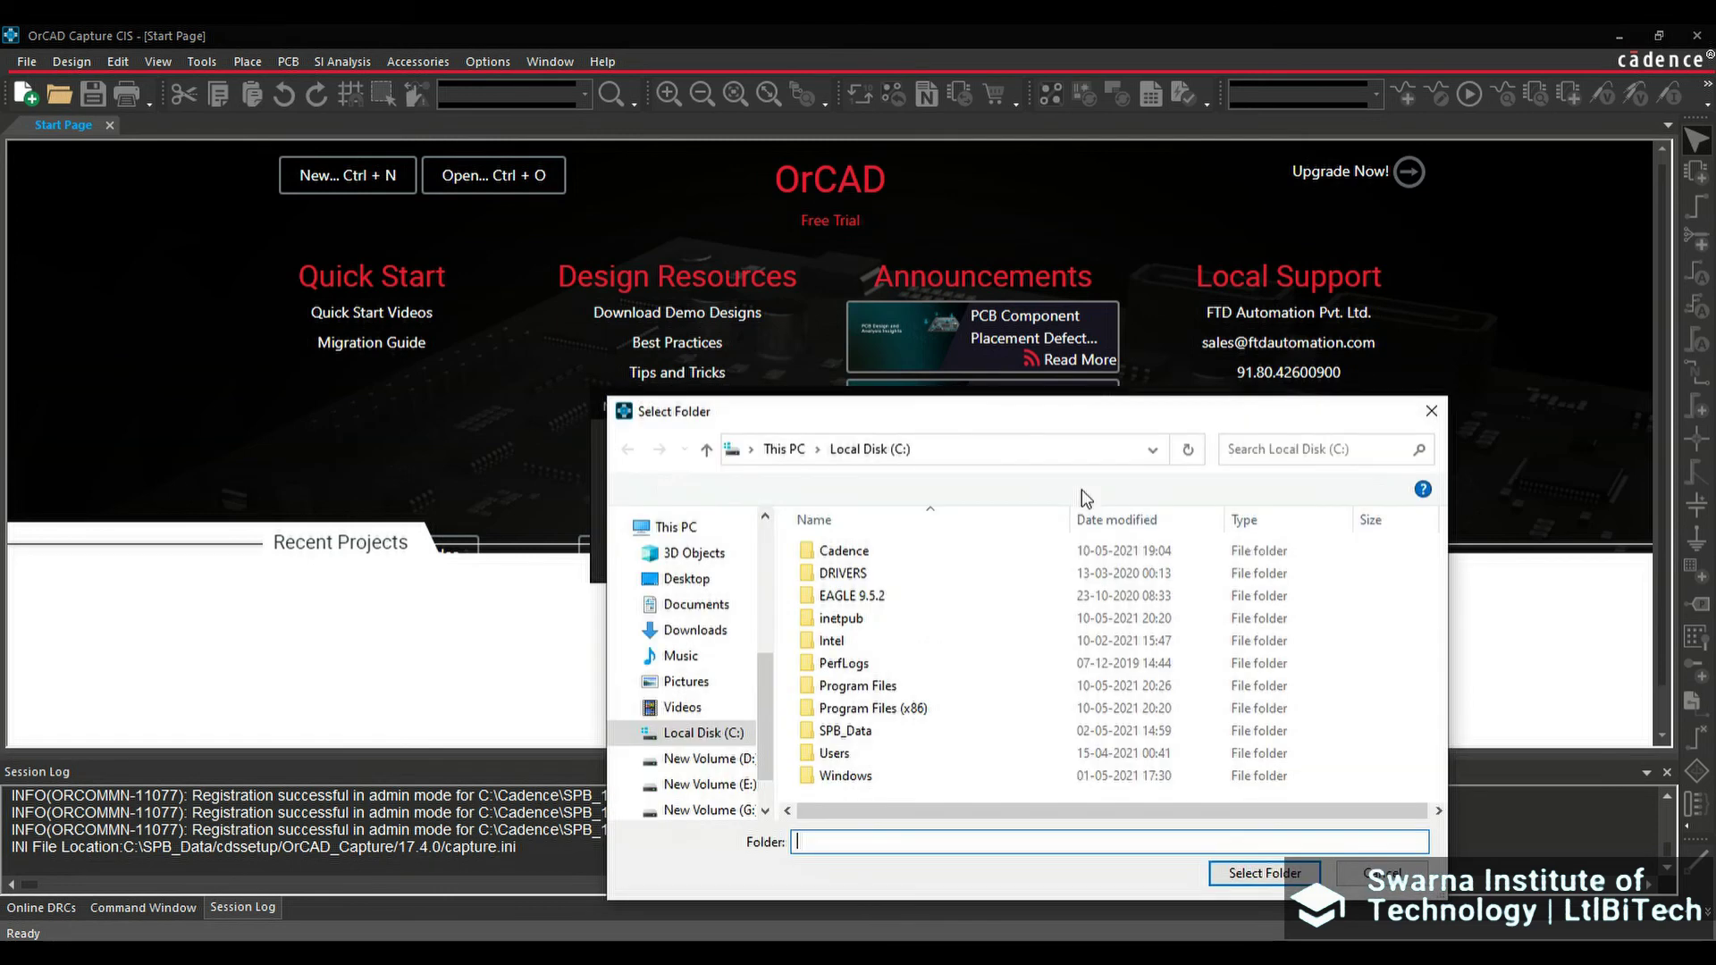
pyautogui.click(686, 580)
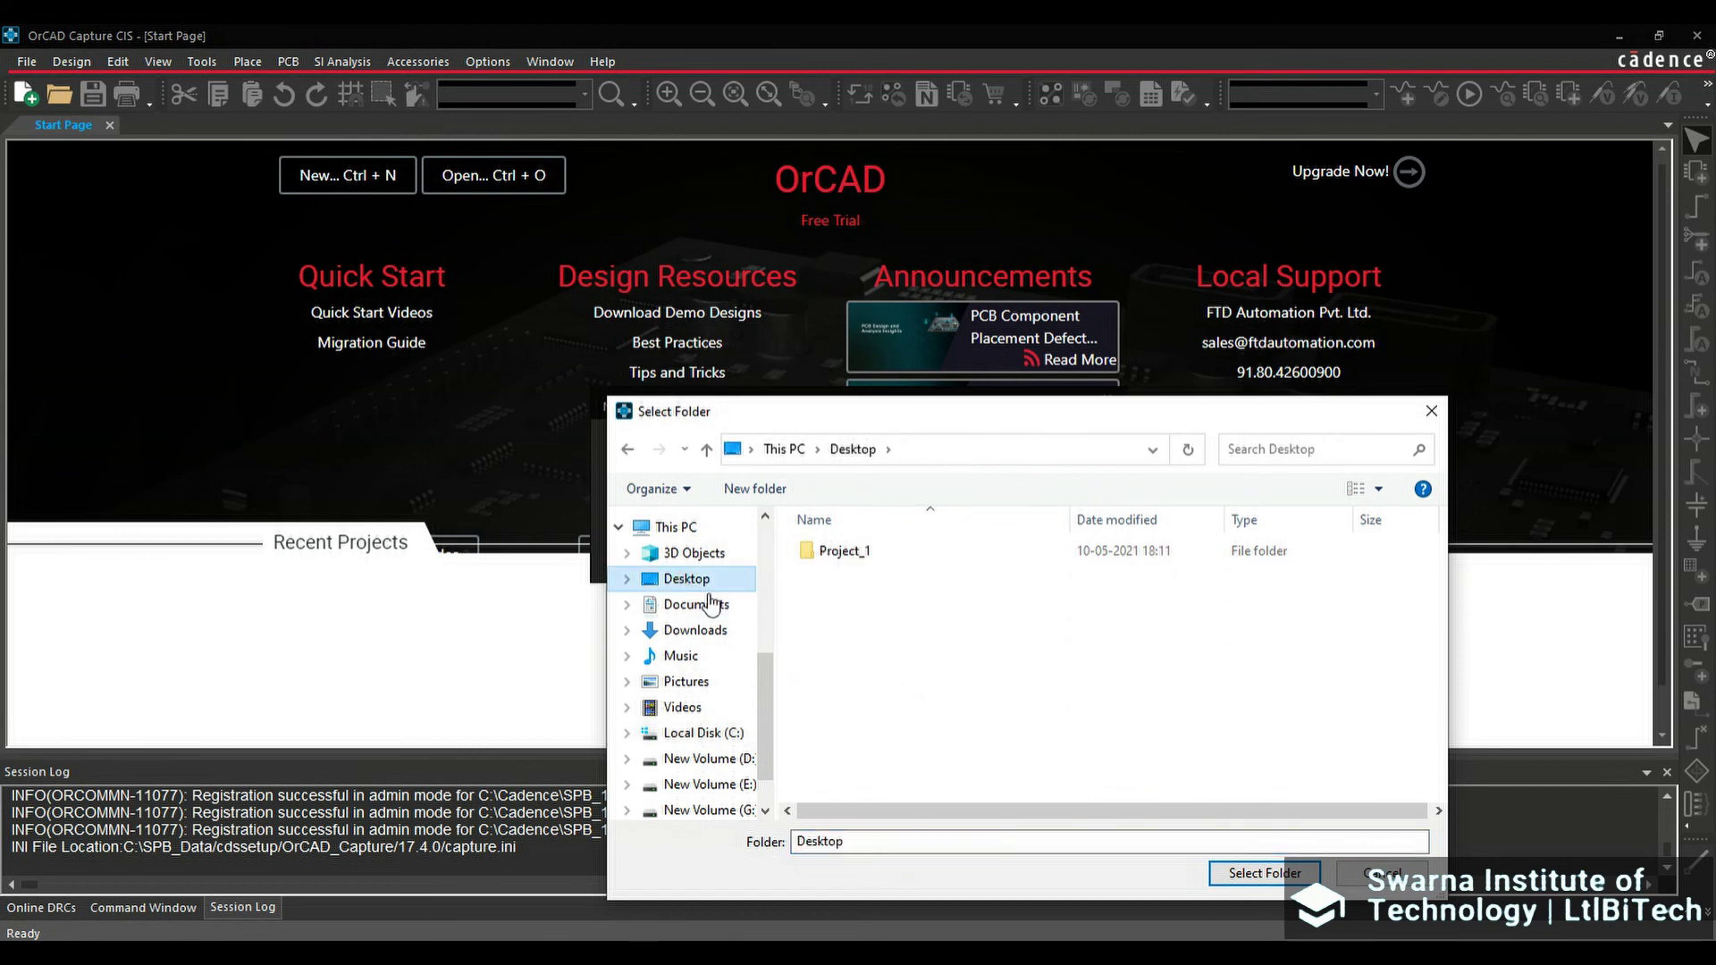
pyautogui.click(842, 551)
pyautogui.click(1262, 872)
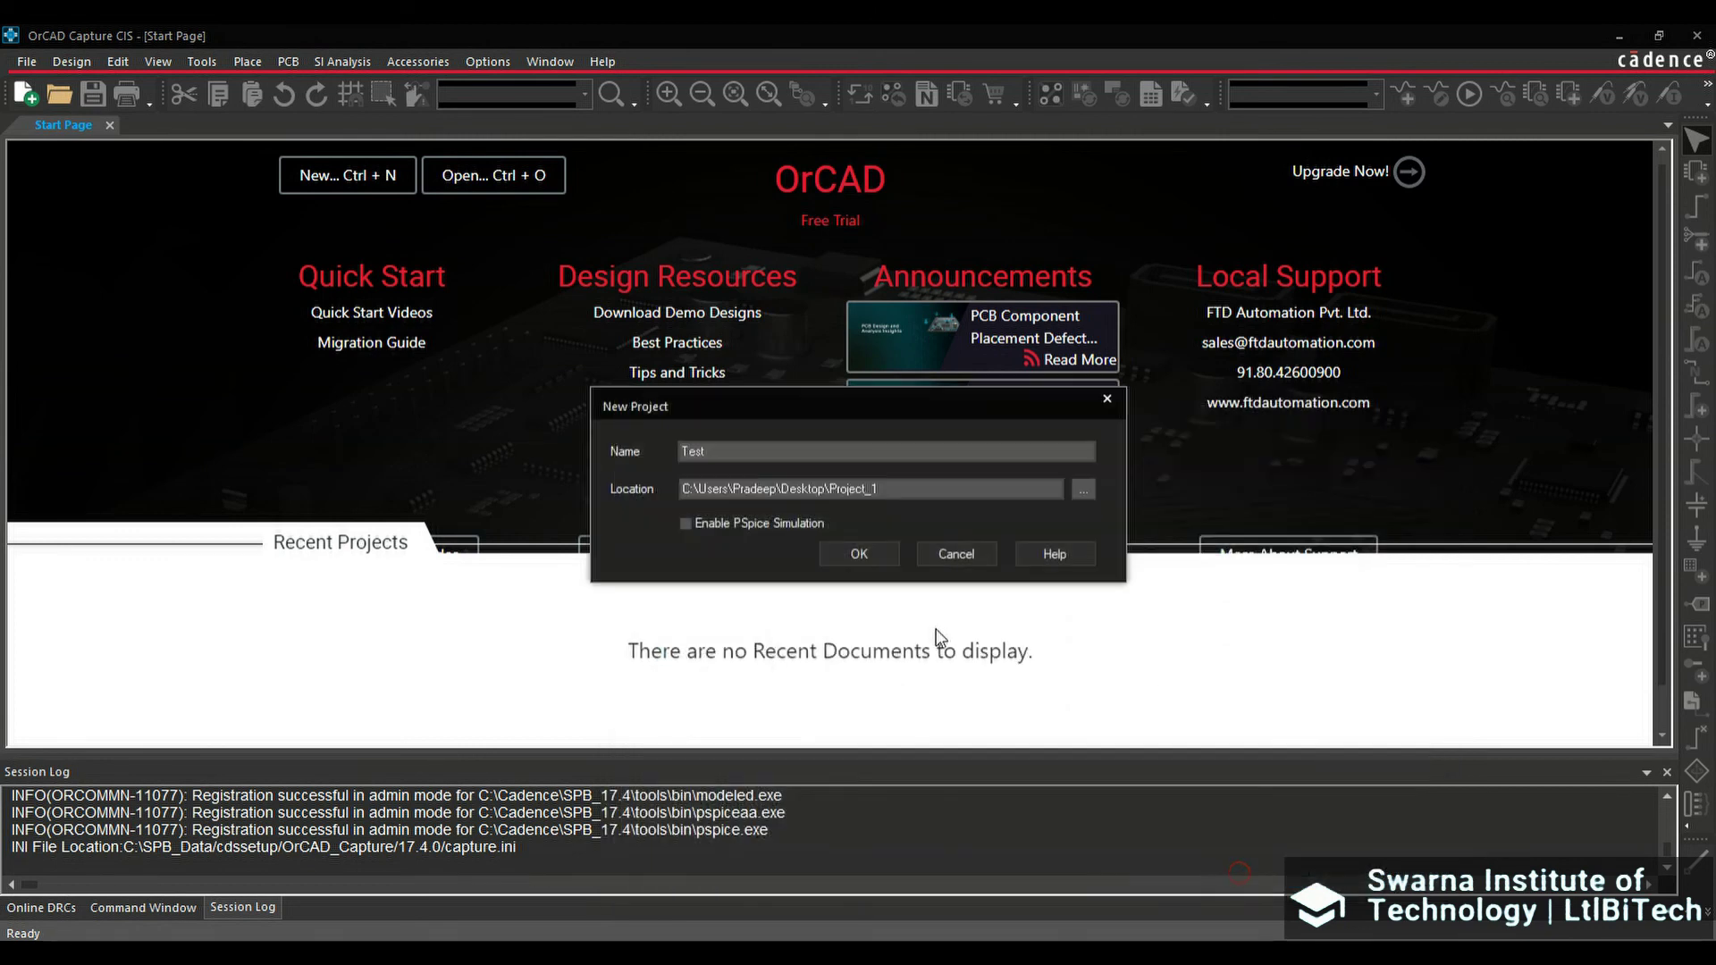
pyautogui.click(862, 548)
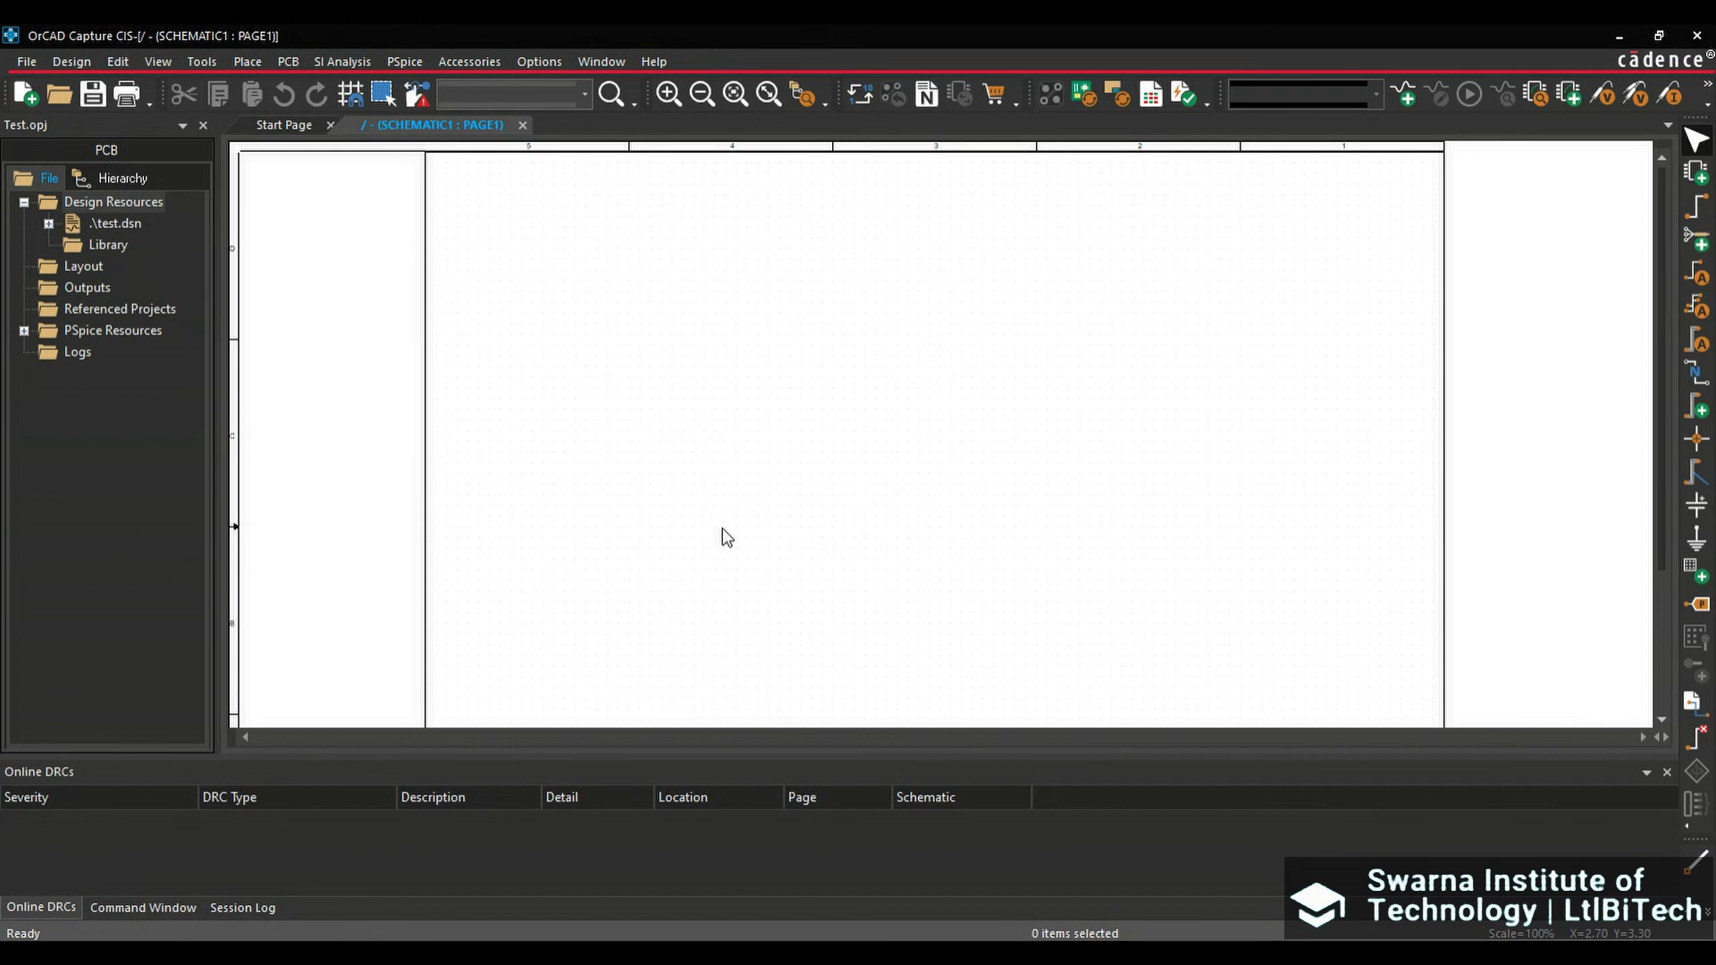
pyautogui.click(262, 124)
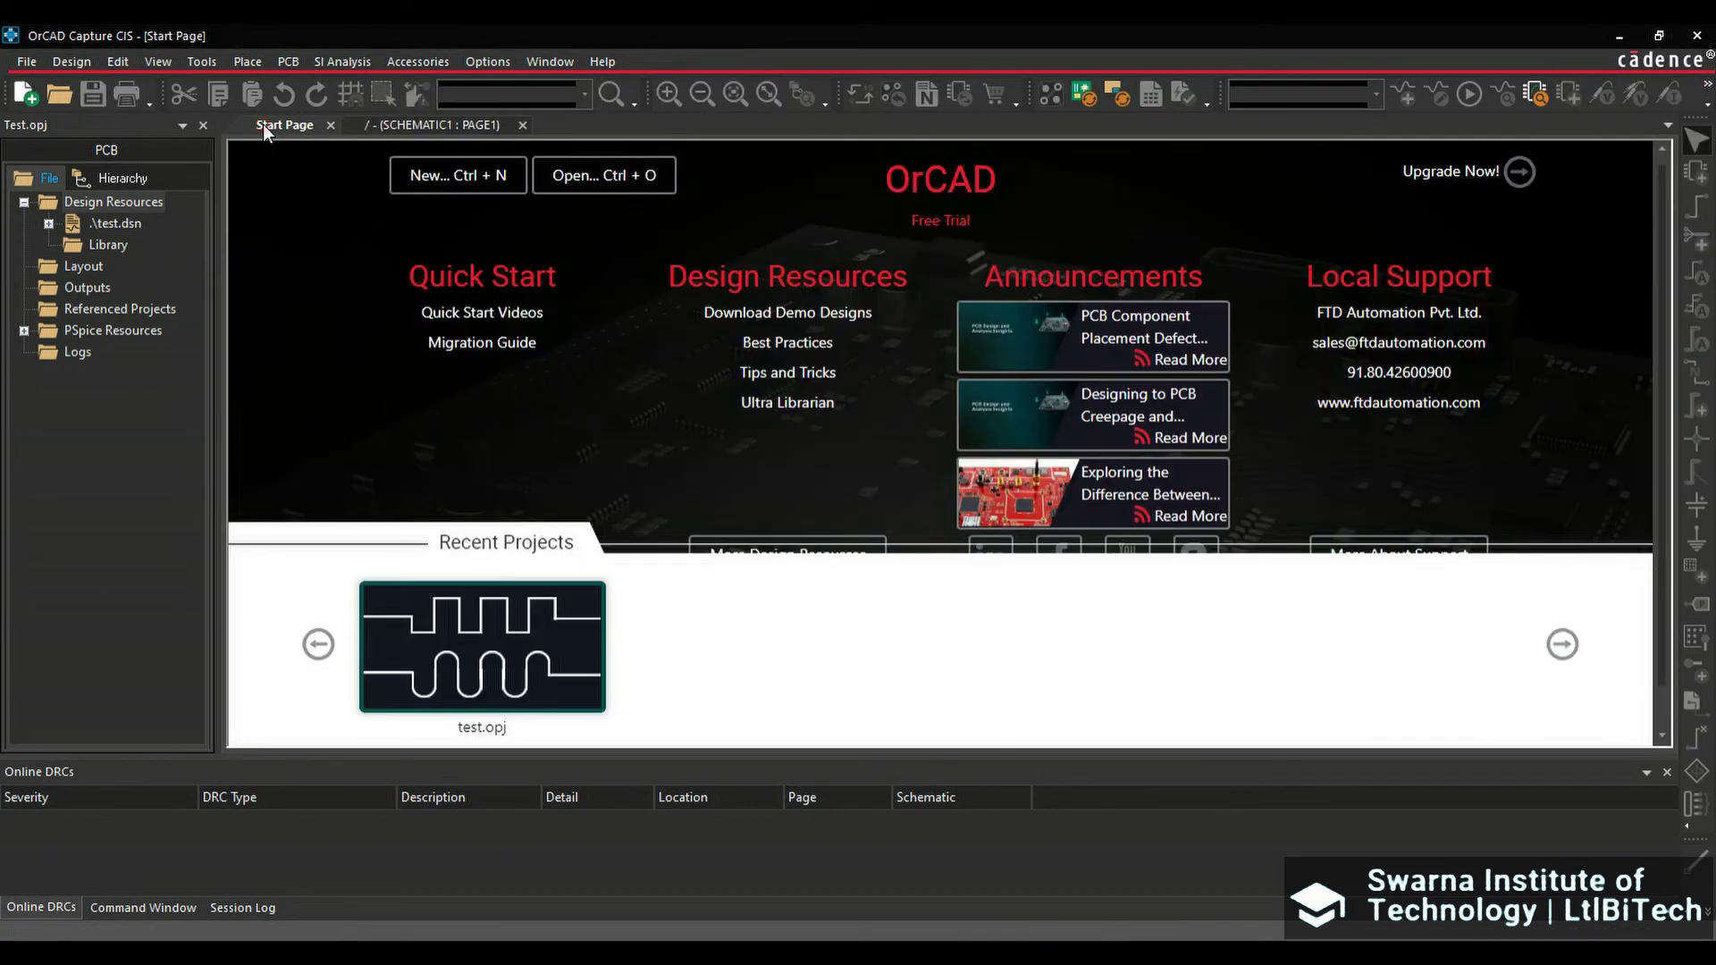
pyautogui.click(407, 125)
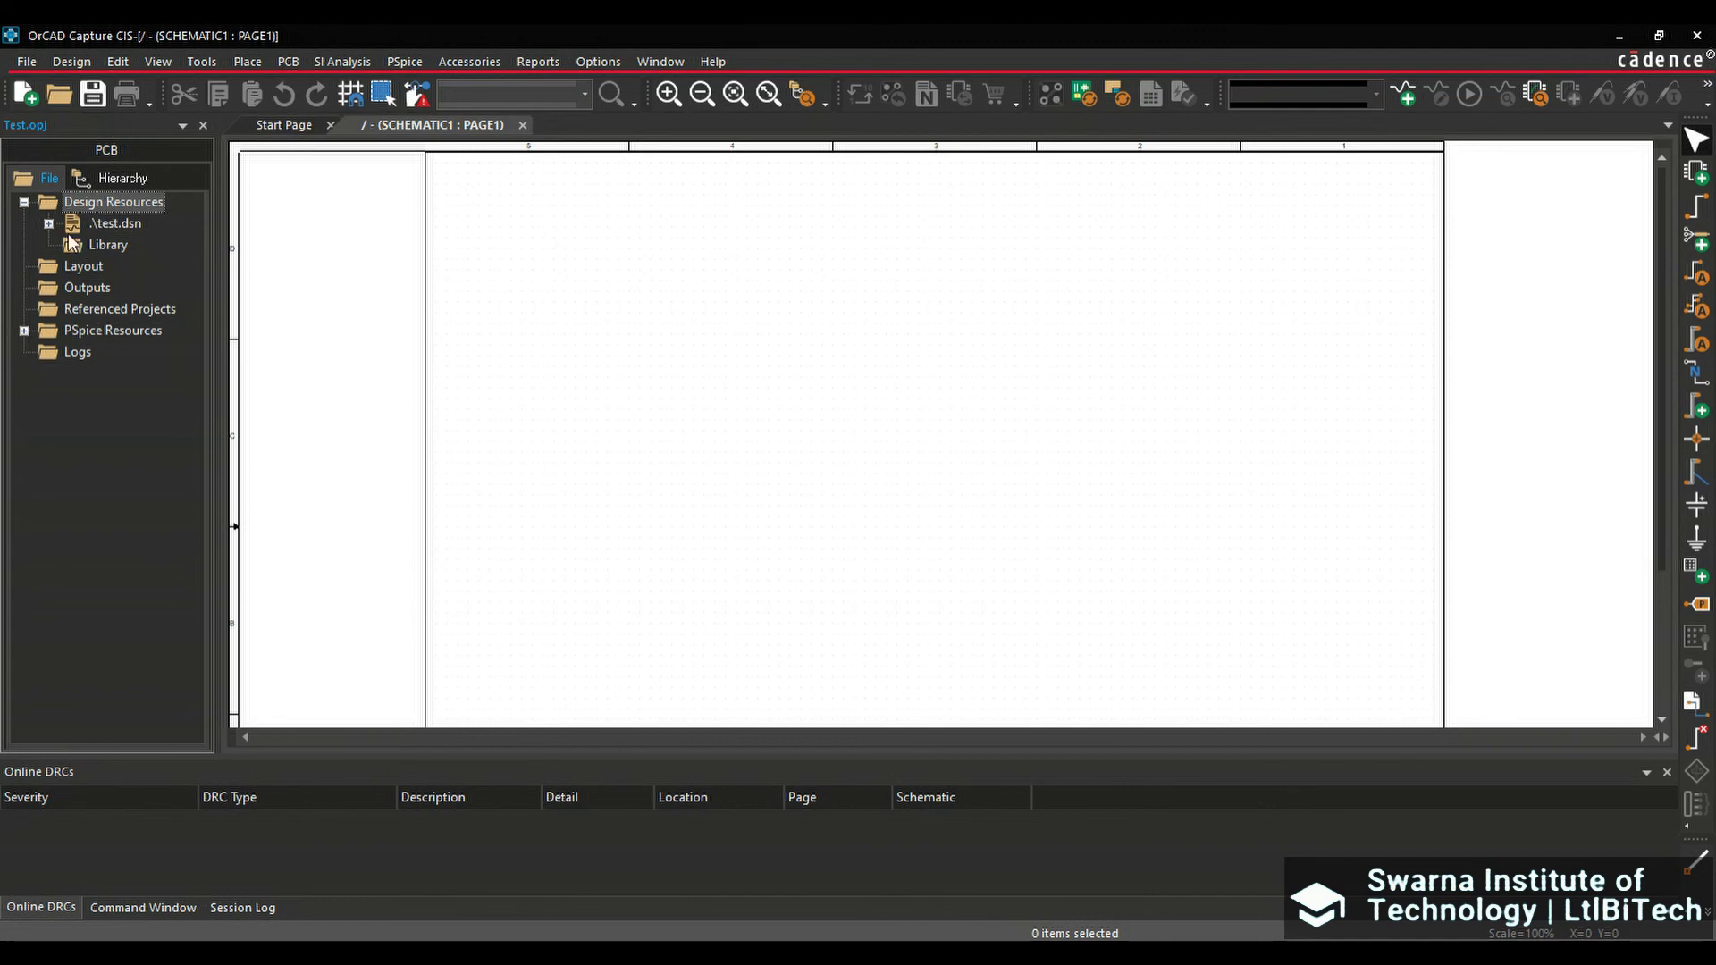